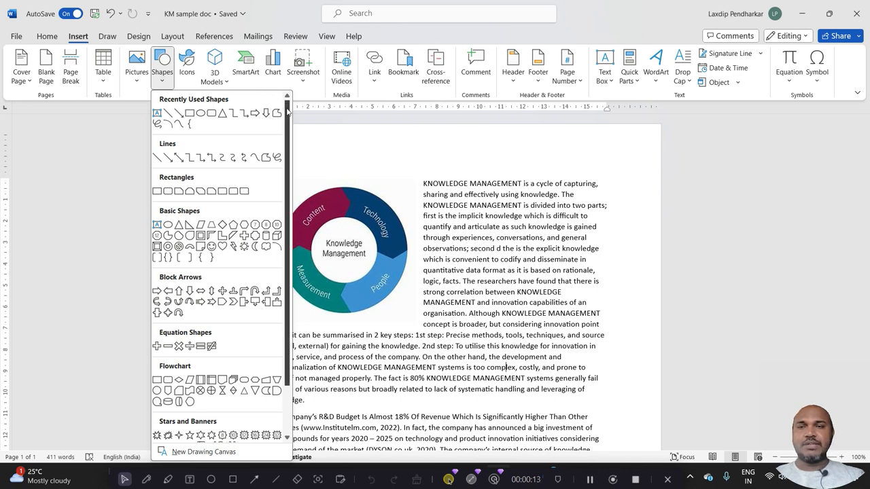
Draw a right block arrow above the first paragraph, about 8.3 cm wide and 2 cm high.
left_click_drag(288, 112, 288, 233)
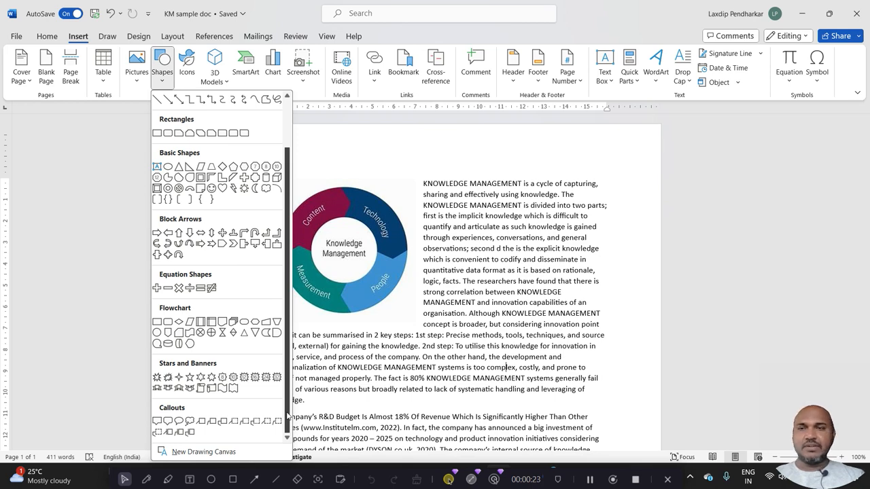
left_click_drag(287, 416, 293, 334)
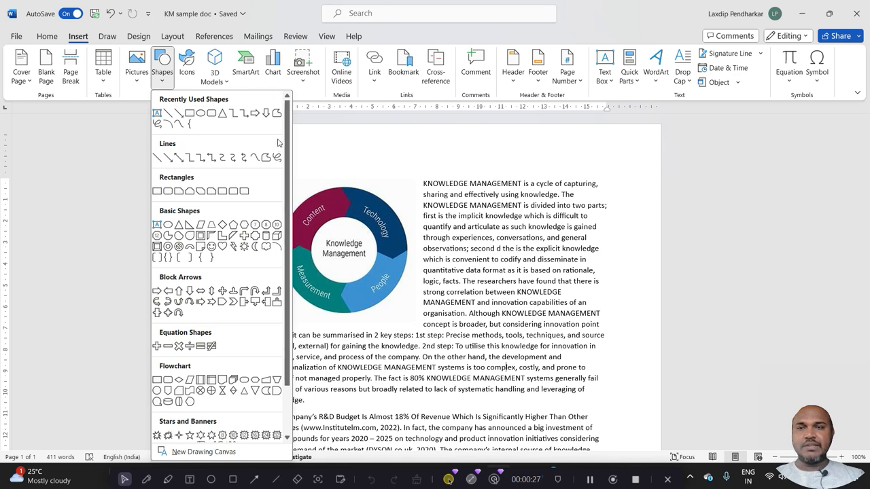
left_click(255, 113)
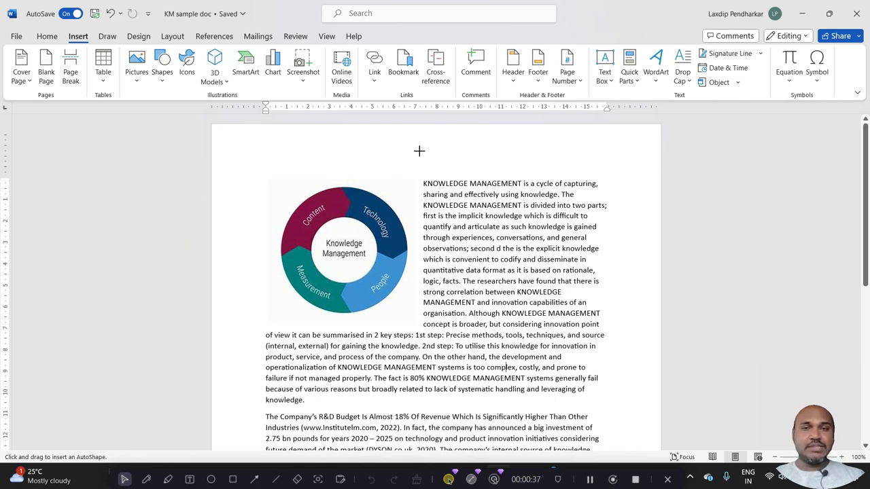
mouse_move(420, 151)
left_mouse_down()
mouse_move(462, 171)
mouse_move(529, 178)
mouse_move(500, 178)
mouse_move(597, 176)
left_mouse_up()
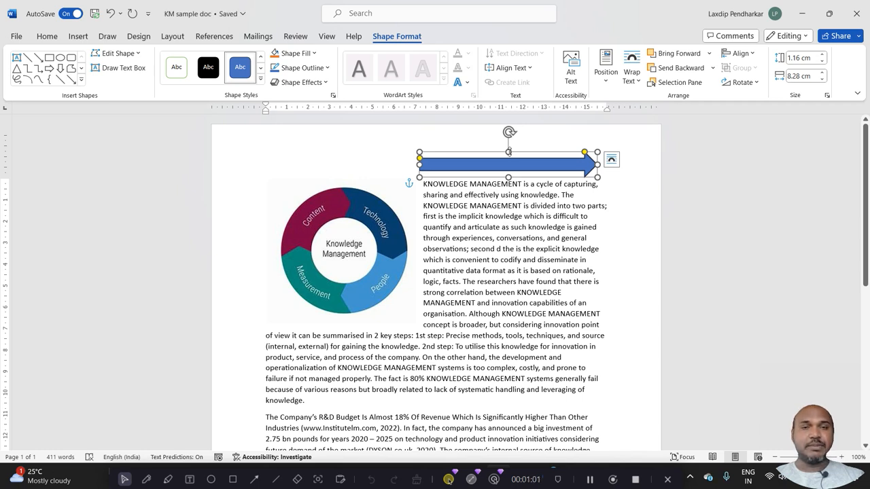
left_click_drag(508, 151, 510, 133)
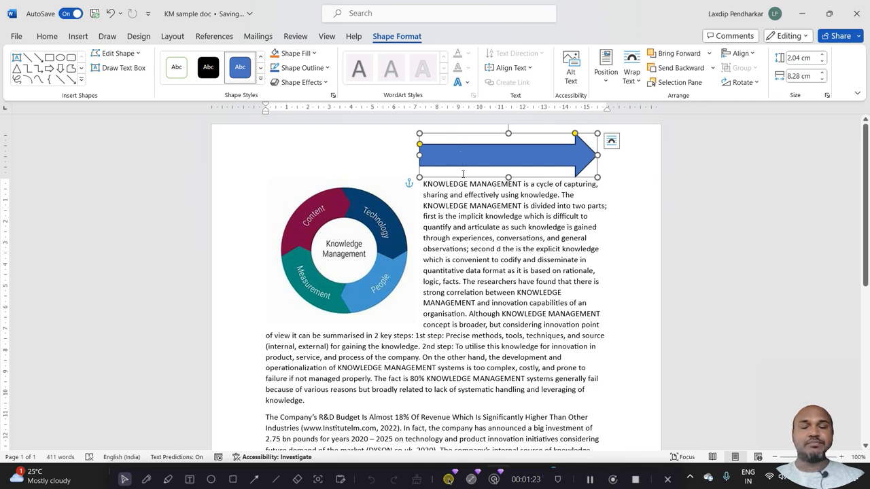
left_click(462, 216)
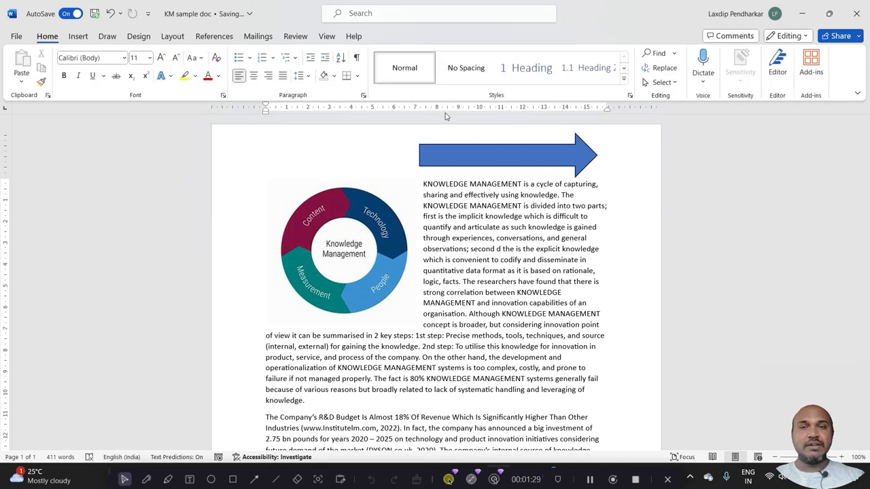
Change the arrow above the first paragraph to the Arrow: Striped Right shape.
left_click(440, 151)
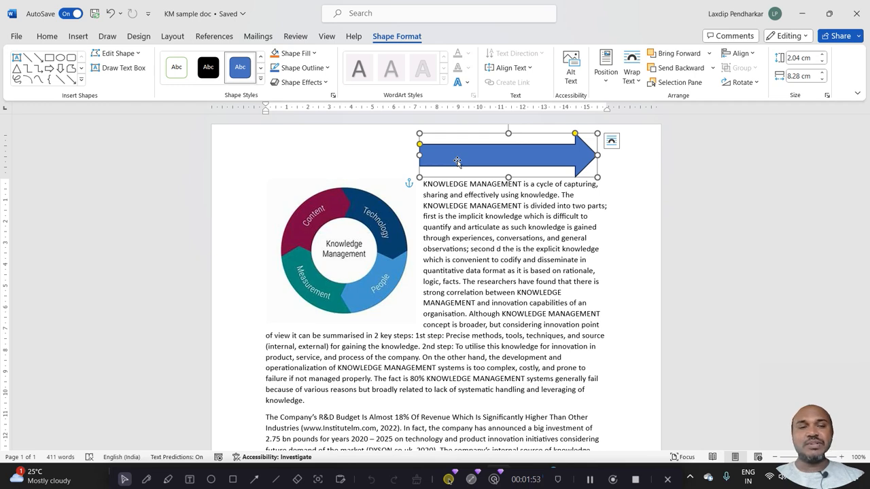
left_click(138, 54)
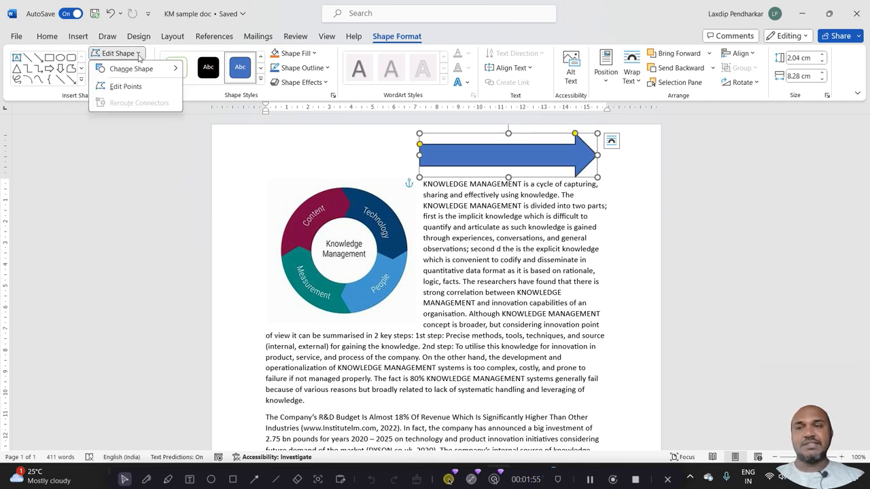
mouse_move(136, 68)
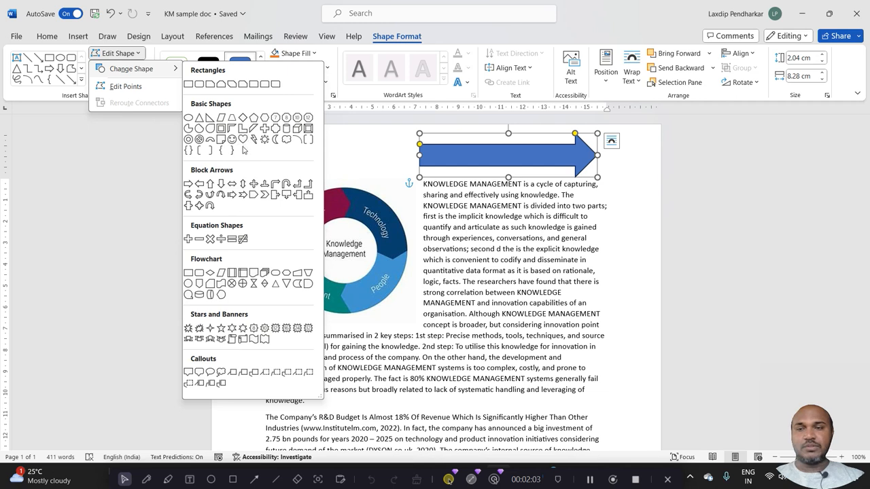
left_click(231, 196)
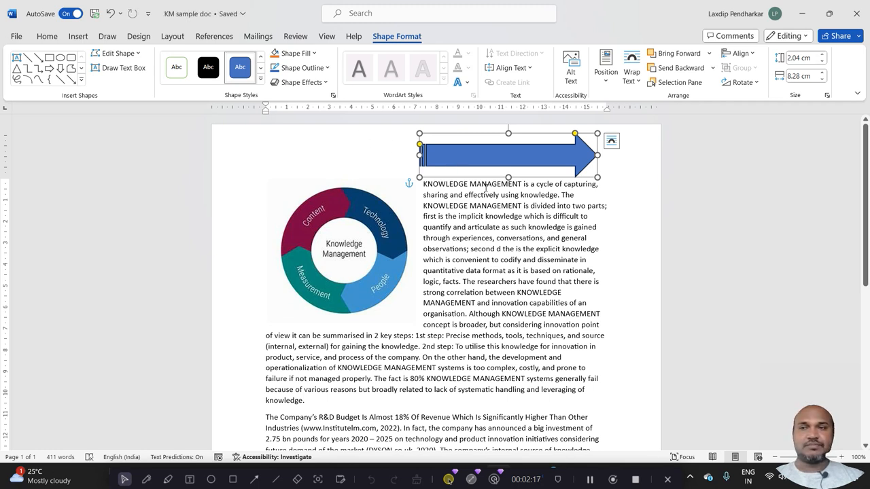
Try to taper the striped arrow's shaft by moving its two edit points beside the arrowhead inward.
left_click(138, 54)
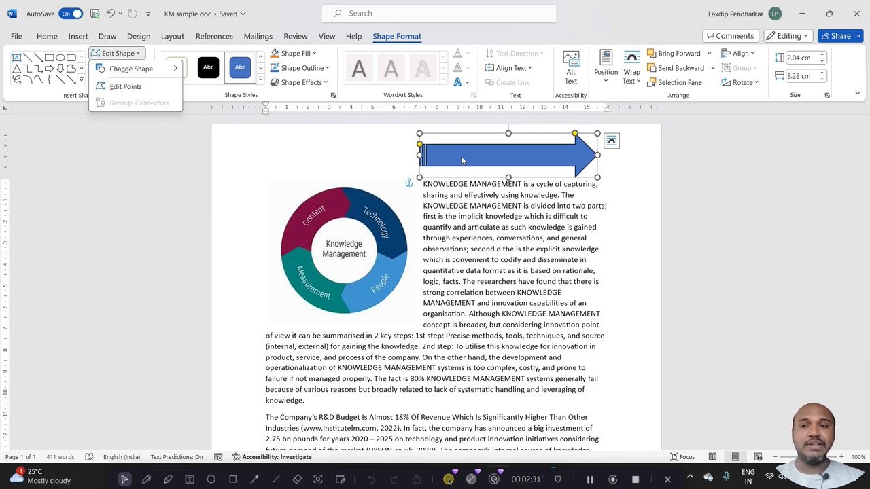
left_click(126, 86)
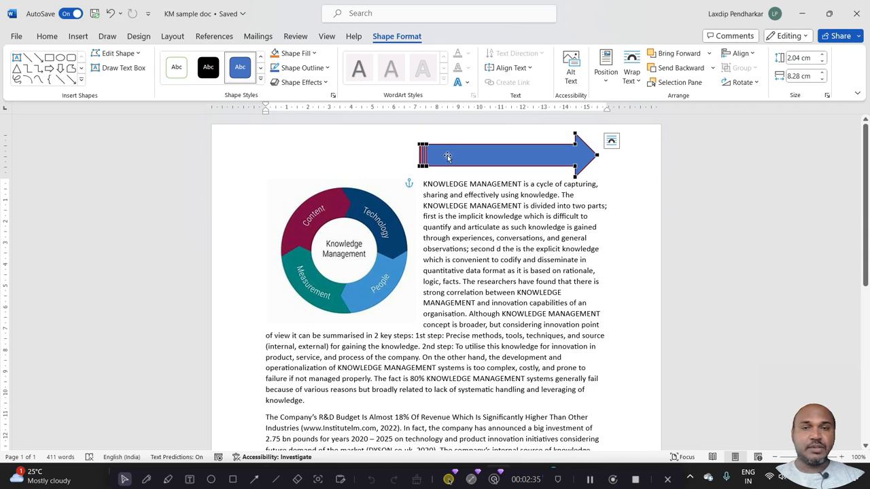
left_click(575, 144)
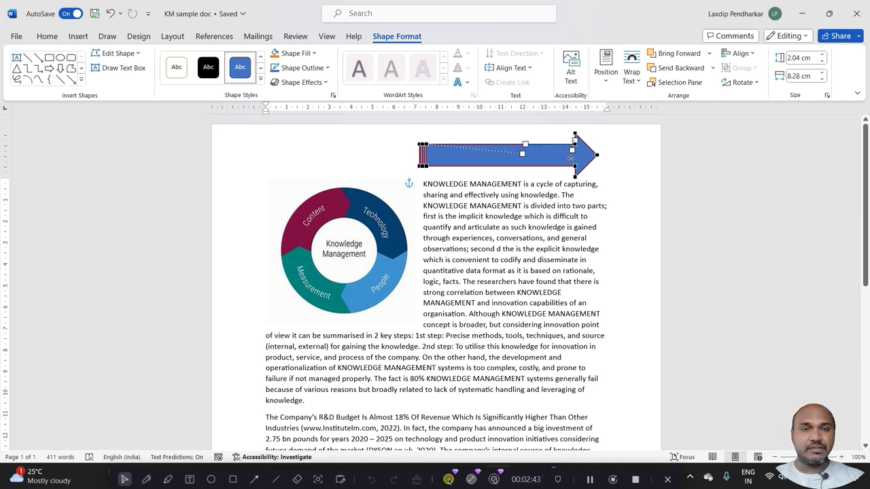
mouse_move(571, 158)
left_mouse_down()
mouse_move(572, 151)
mouse_move(570, 158)
left_mouse_up()
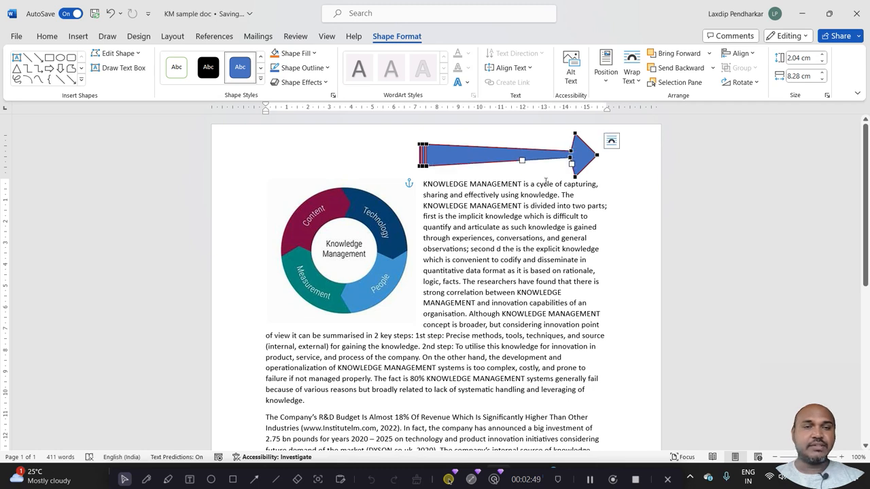
left_click(535, 176)
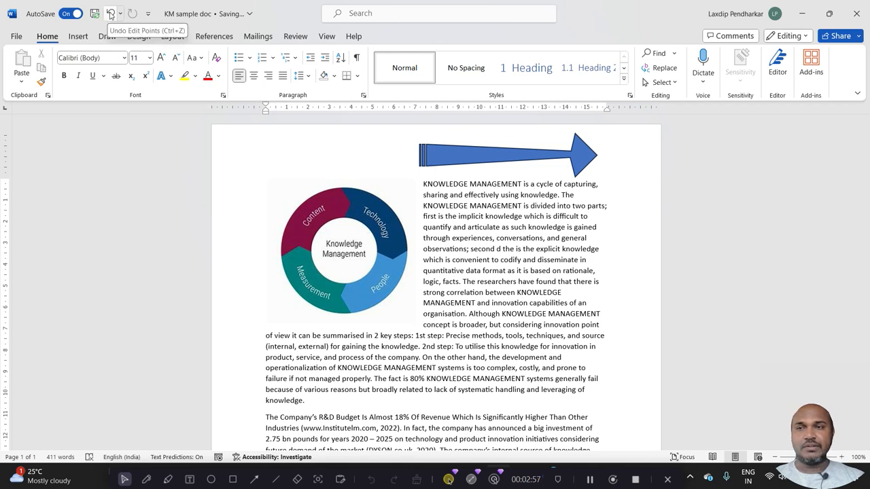
Undo both point edits on the striped arrow's shaft.
left_click(110, 13)
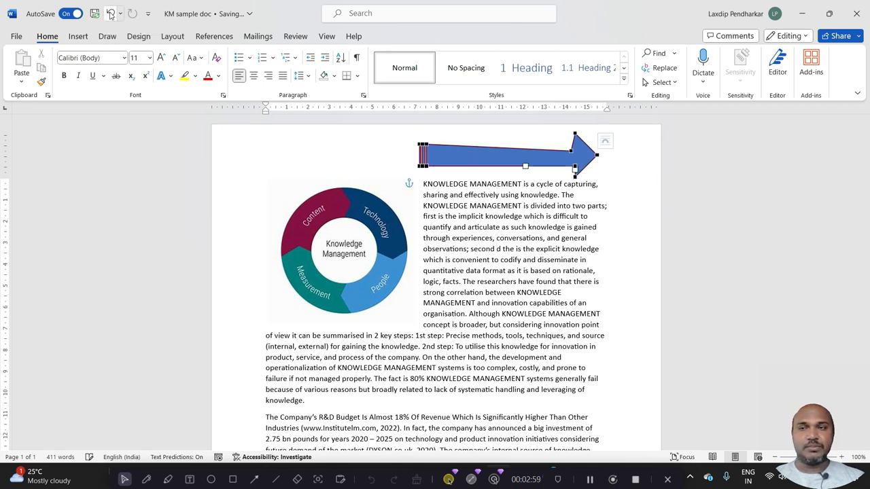
left_click(111, 14)
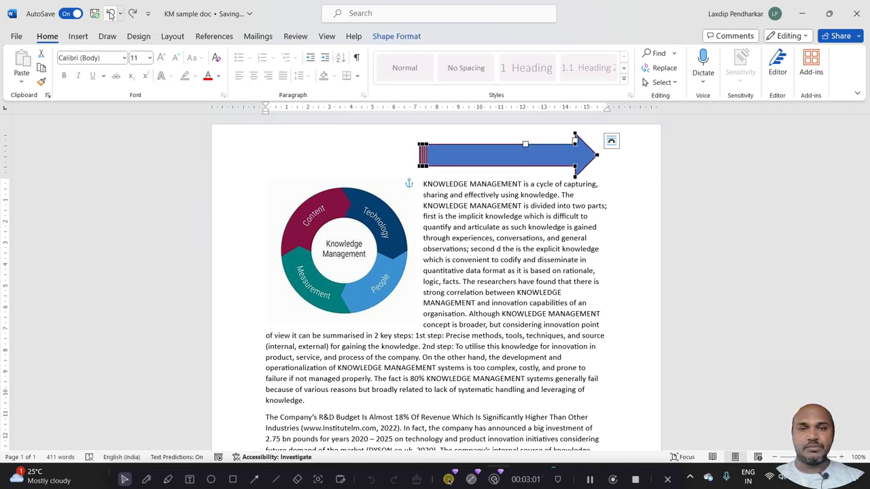
left_click(297, 165)
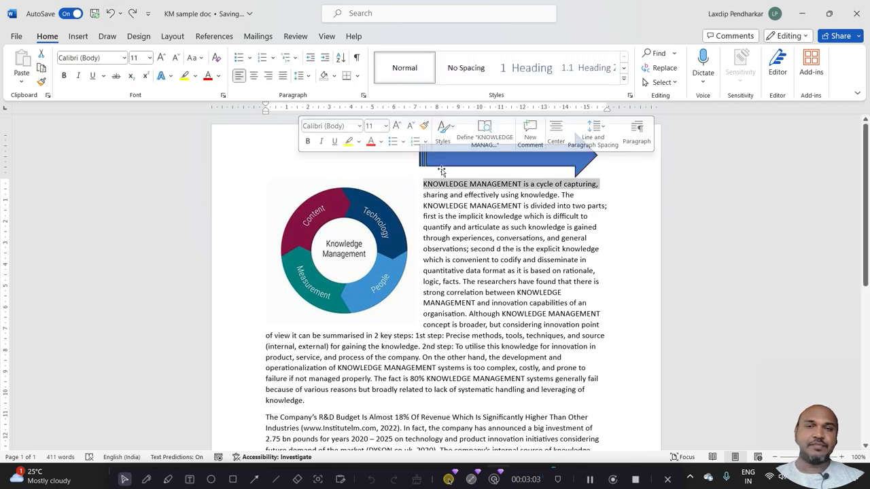
Draw a text box below the last paragraph, about 6.2 cm wide and 3.9 cm high.
left_click(441, 170)
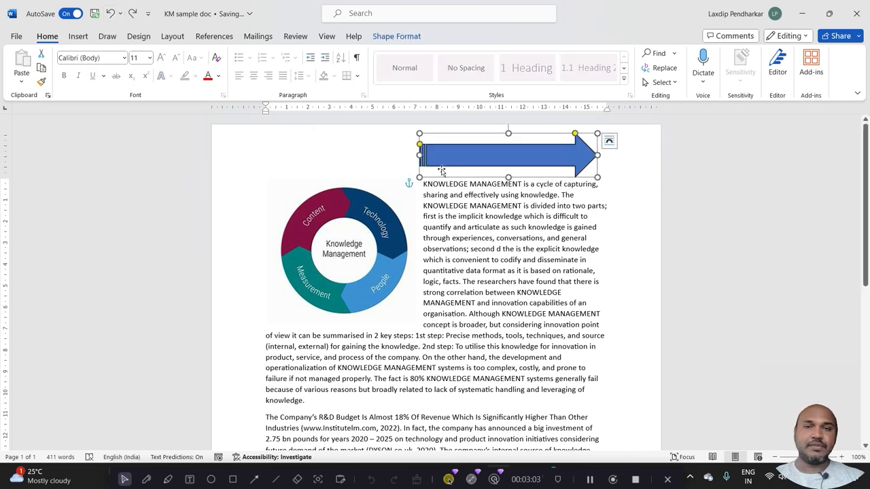
left_click(78, 38)
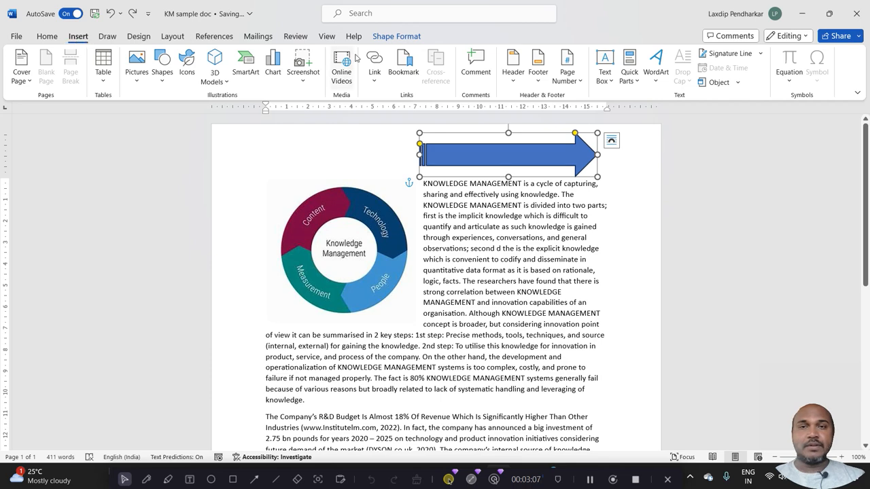
left_click(378, 38)
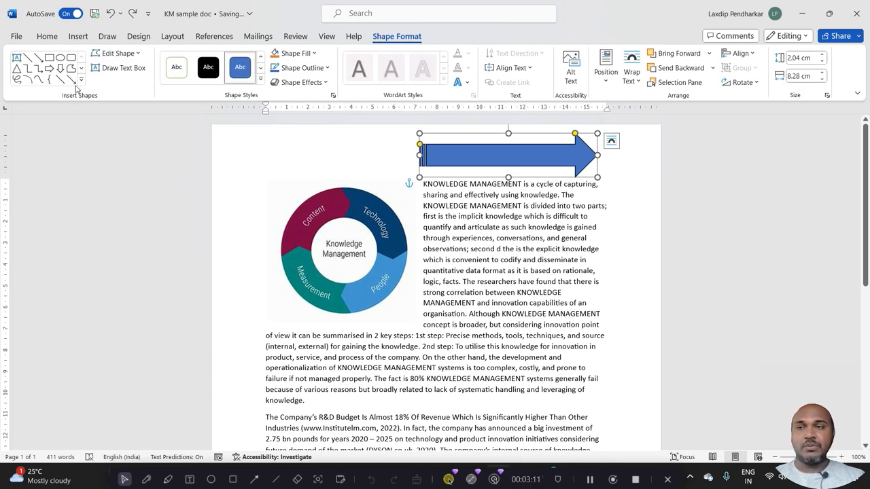
left_click(134, 75)
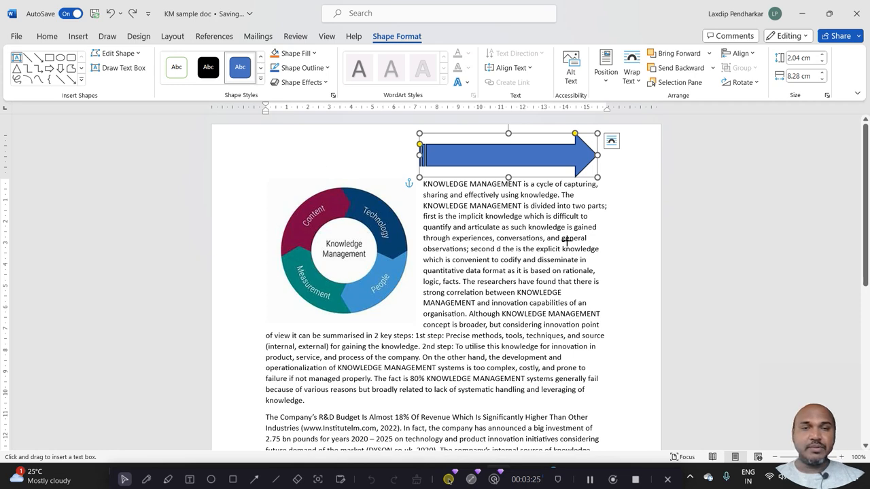
left_click_drag(865, 196, 865, 343)
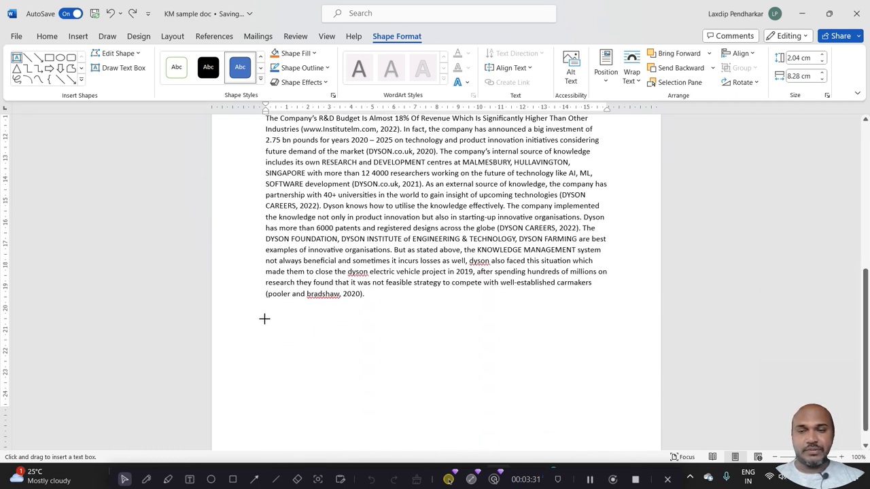
left_click_drag(264, 318, 400, 403)
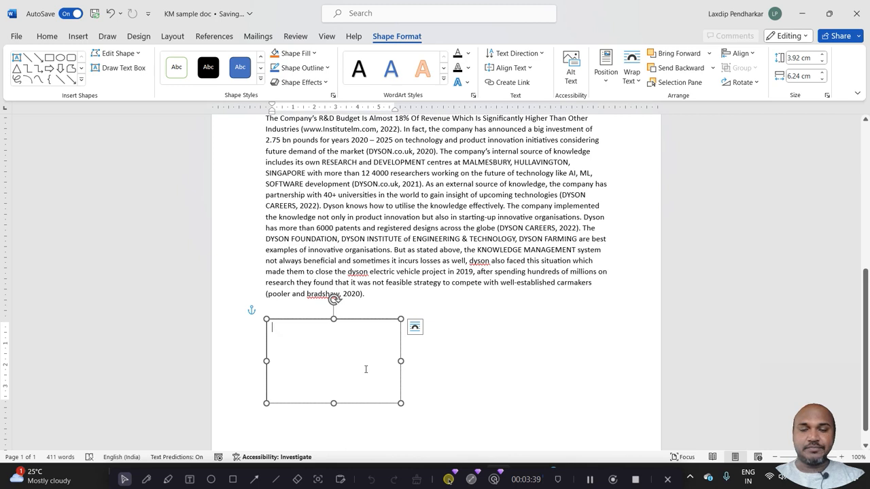
Enter SAMPLE TEXT BOX in capitals as the content of the new text box.
type("Text Box")
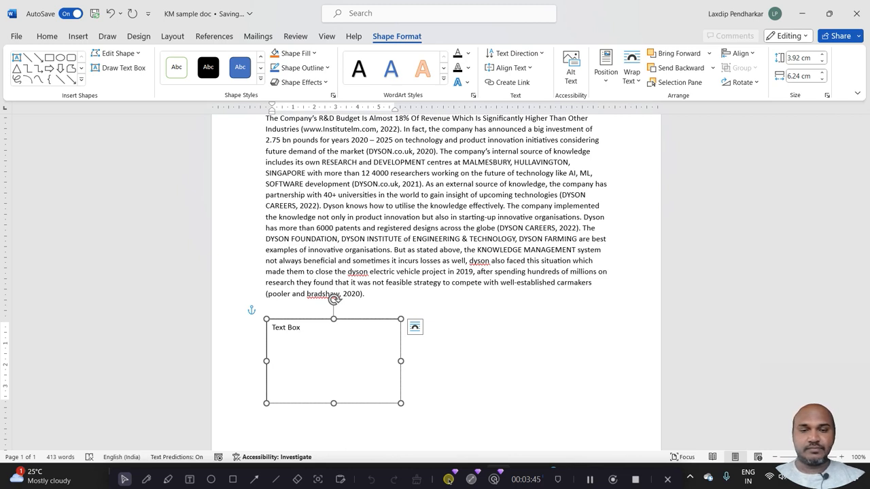
key("BackSpace")
key("BackSpace")
key("BackSpace")
key("BackSpace")
key("BackSpace")
key("BackSpace")
key("BackSpace")
key("BackSpace")
type("SA")
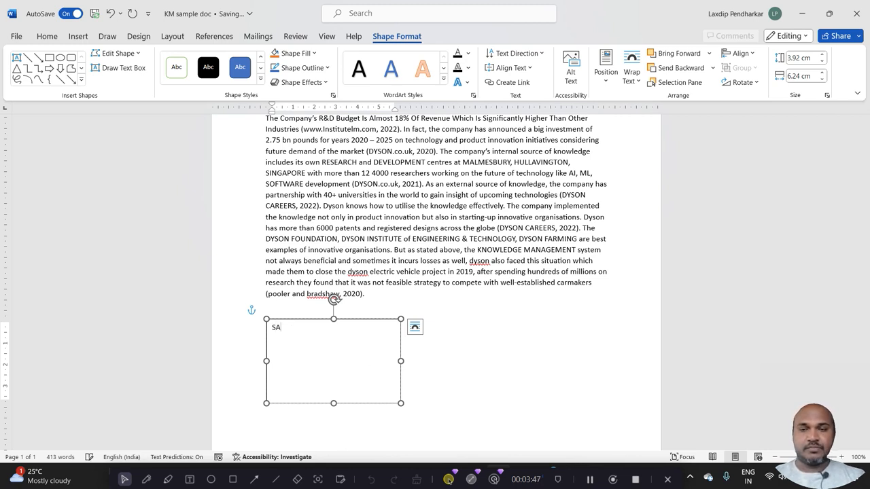
type("MPLE TEXT BOX")
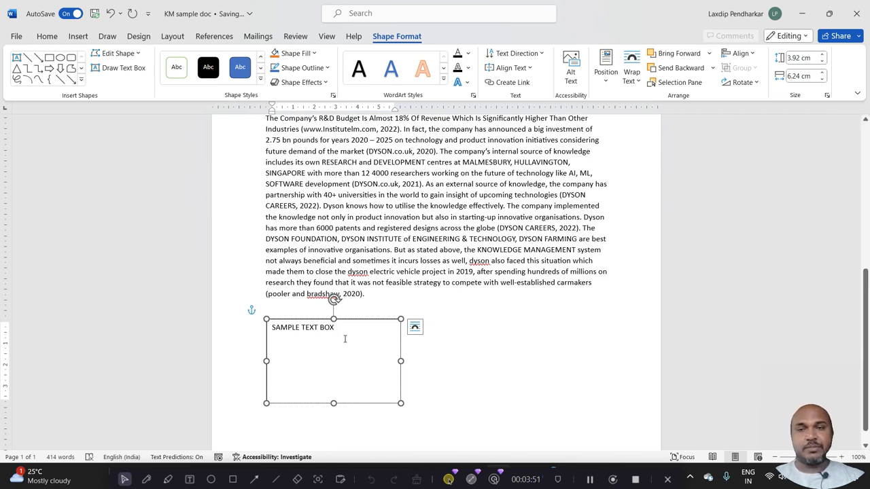
Make the SAMPLE TEXT BOX text bold and set its font color to dark blue.
left_click_drag(345, 337, 259, 329)
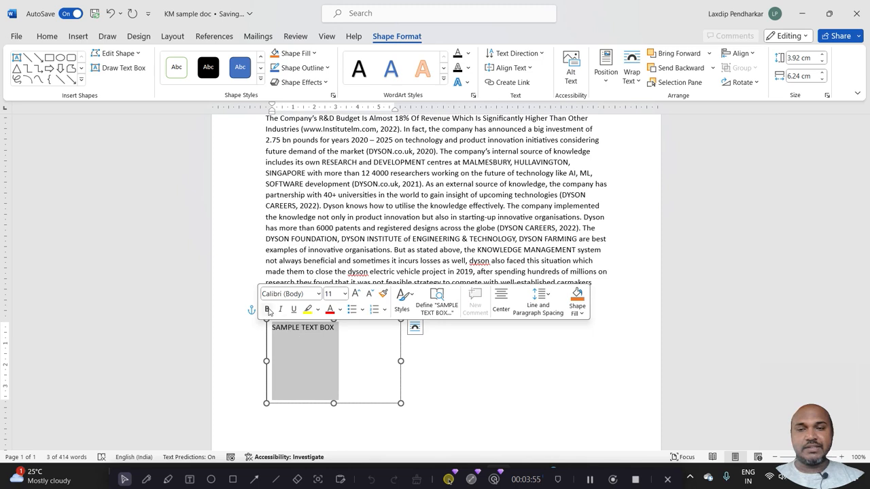
left_click(268, 310)
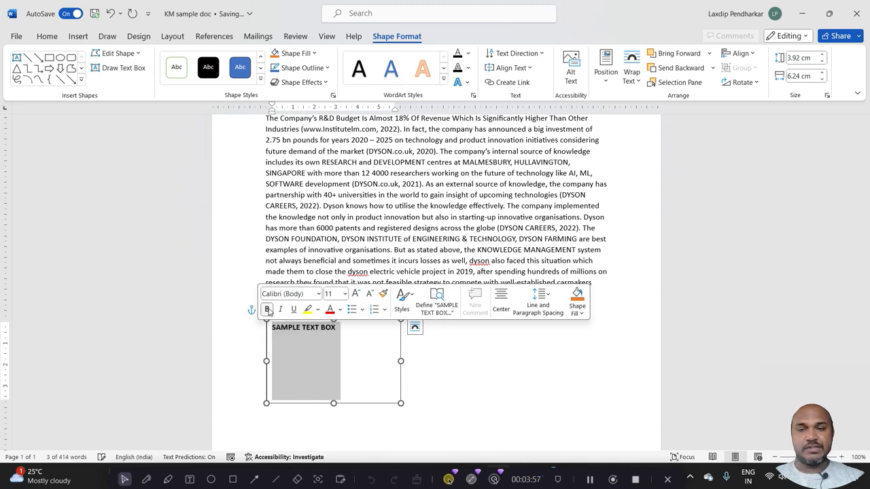
left_click(341, 310)
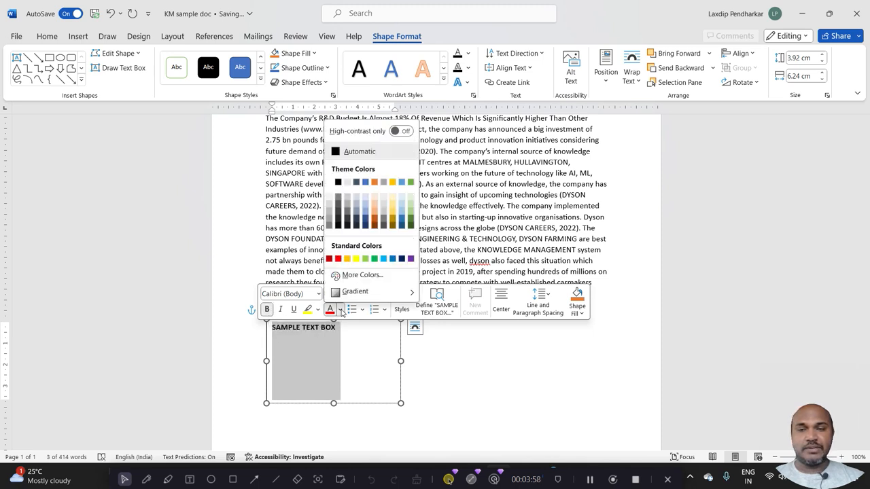
left_click(402, 258)
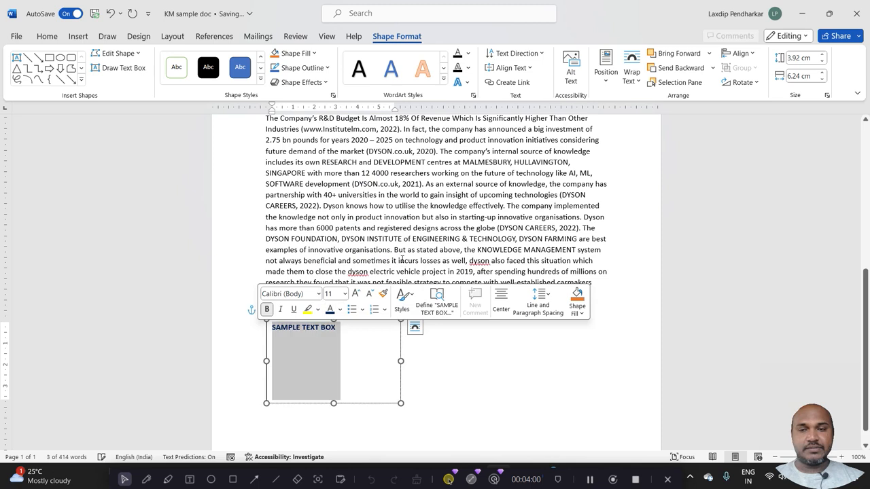
left_click(455, 370)
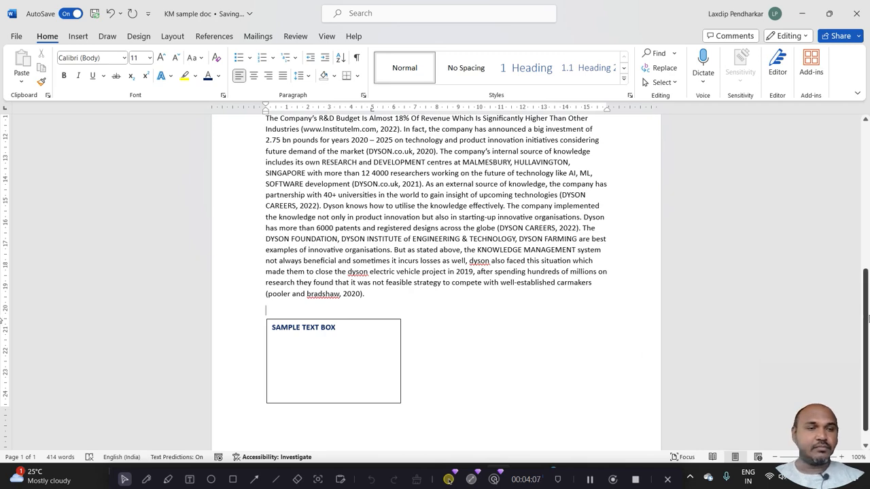
Apply the Subtle Effect - Blue, Accent 1 theme style to the striped arrow above the first paragraph.
left_click_drag(868, 318, 866, 158)
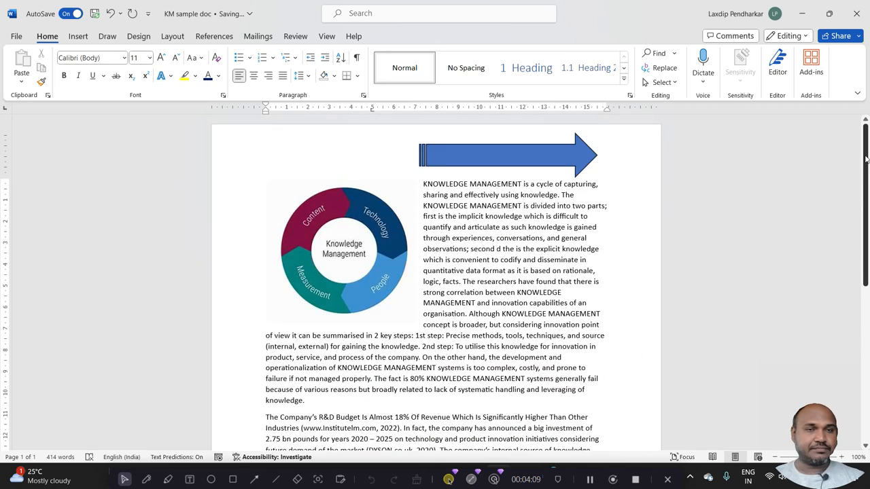
left_click(534, 161)
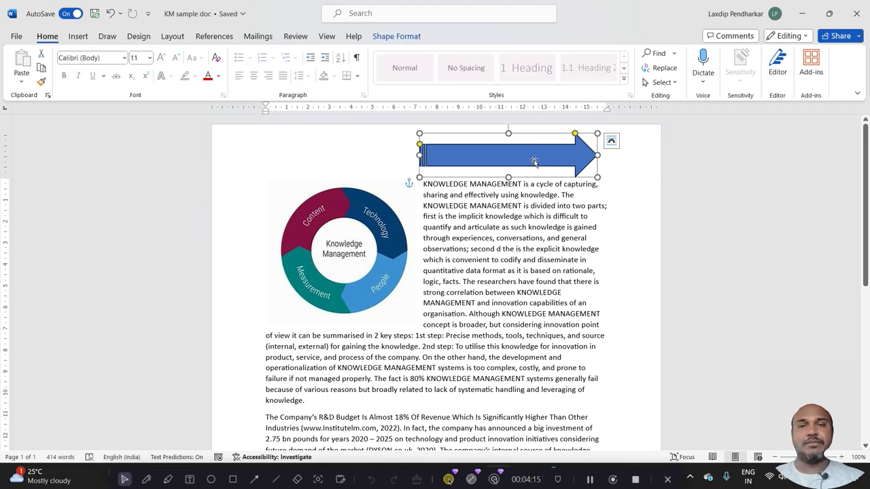
left_click(393, 35)
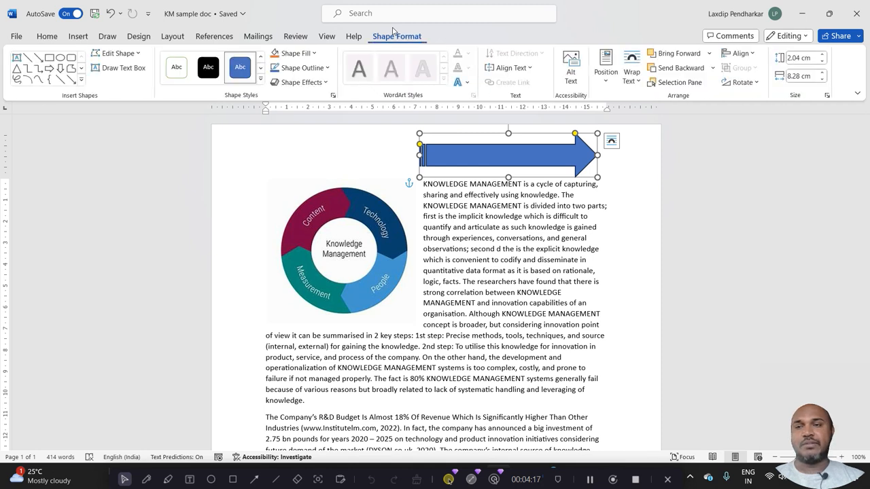
left_click(259, 81)
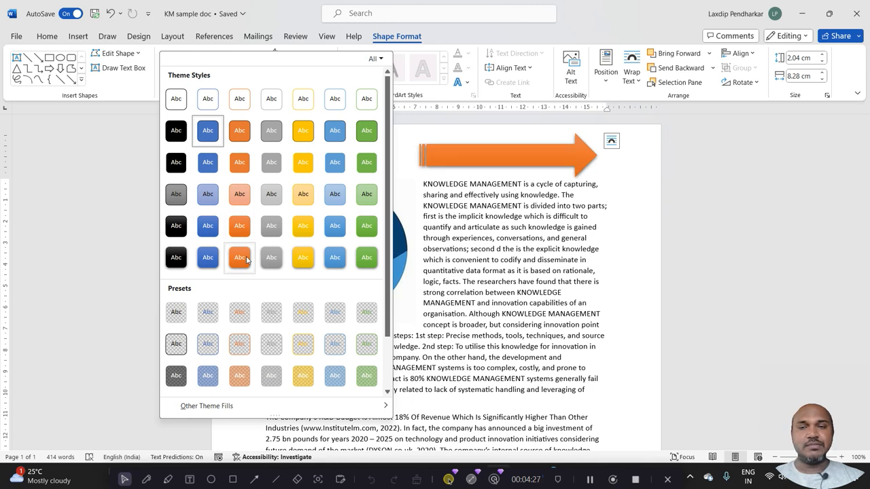
left_click(208, 195)
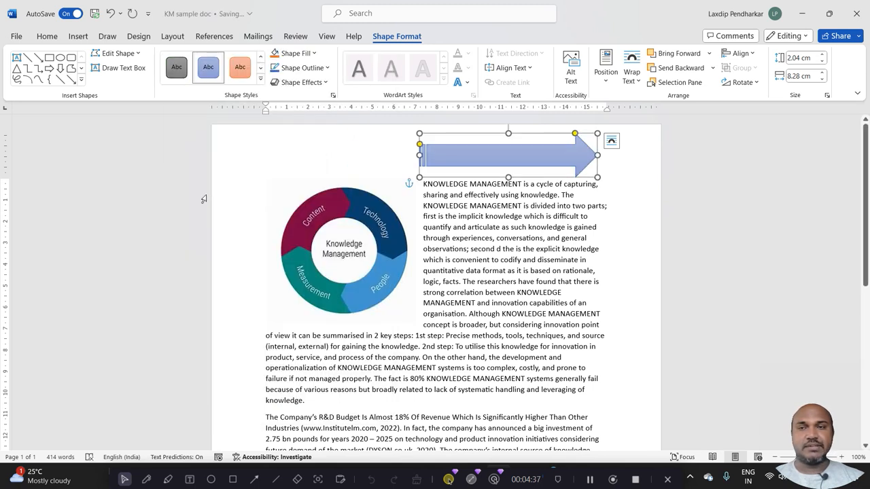
left_click(314, 53)
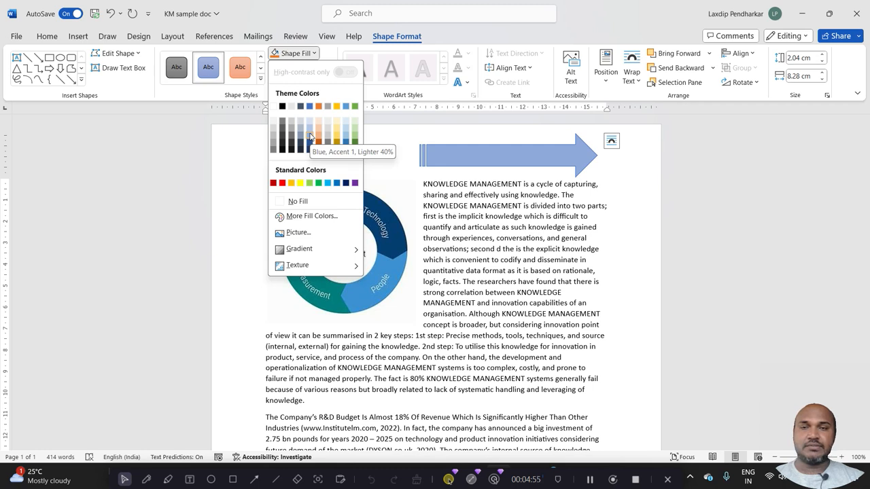
left_click(313, 235)
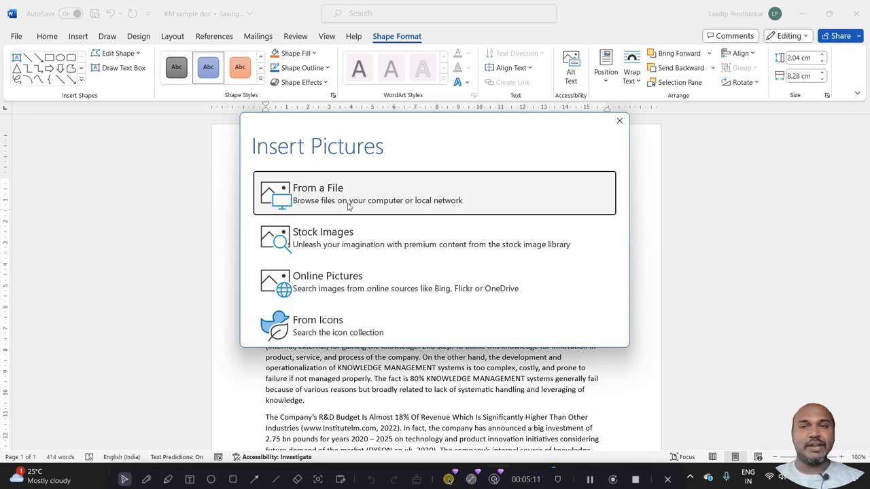
left_click(619, 120)
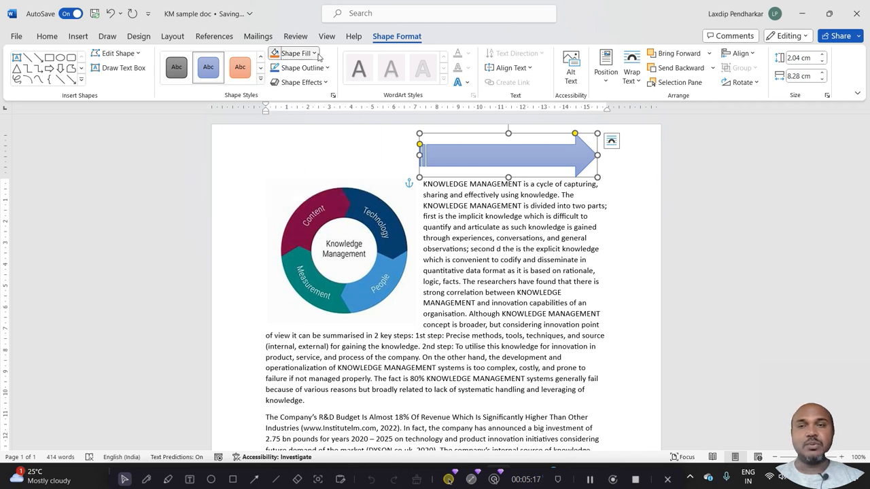
Fill the striped arrow with the Denim texture.
left_click(293, 53)
mouse_move(315, 253)
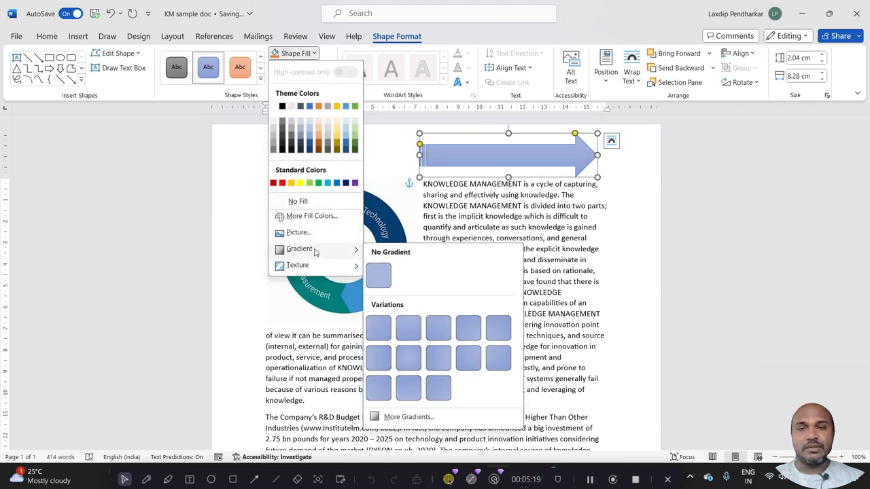
mouse_move(314, 269)
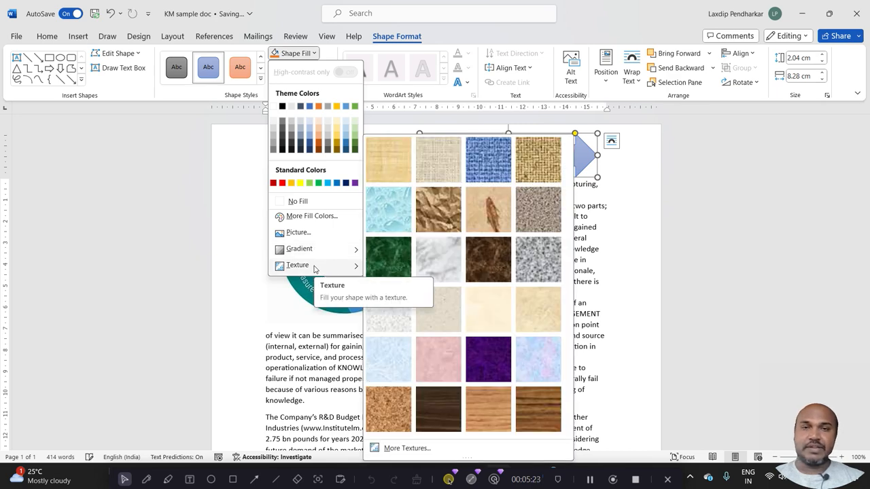
left_click(475, 170)
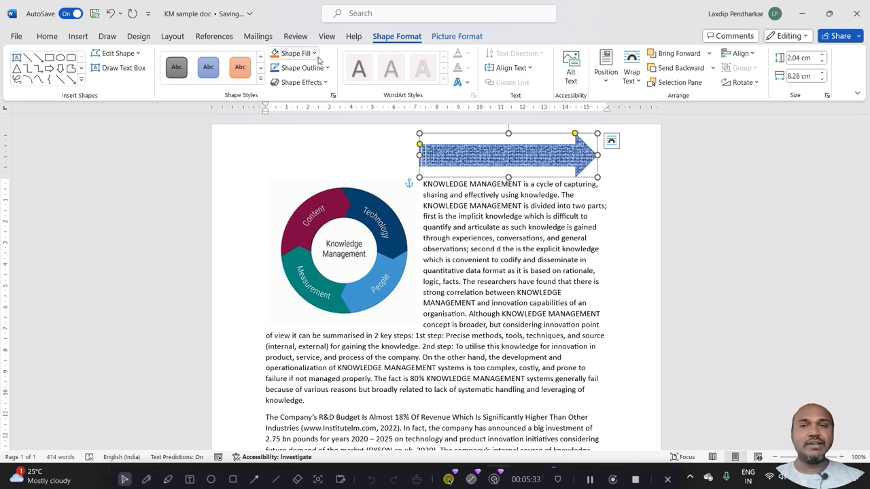
Change the striped arrow's fill to the plain light cream paper texture.
left_click(313, 55)
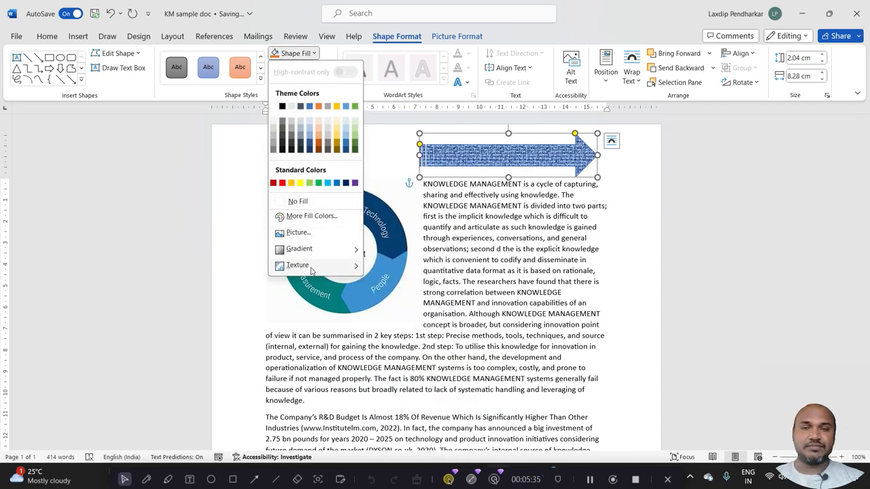
mouse_move(311, 270)
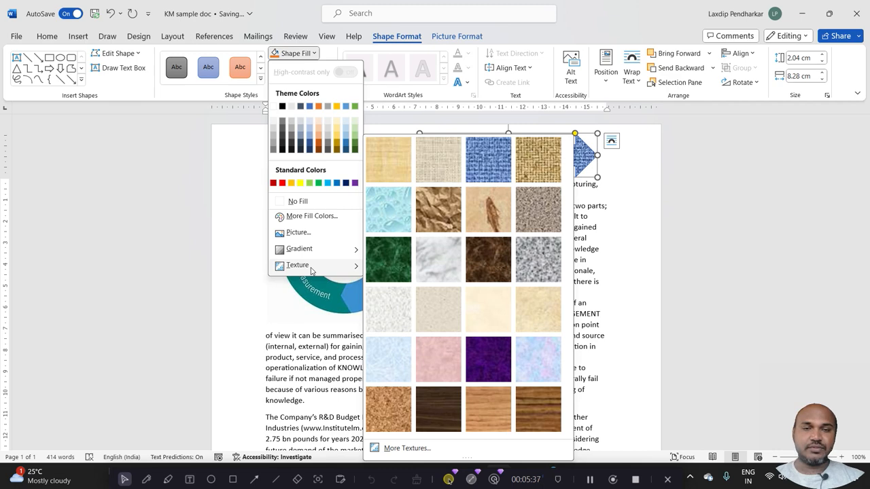
left_click(494, 318)
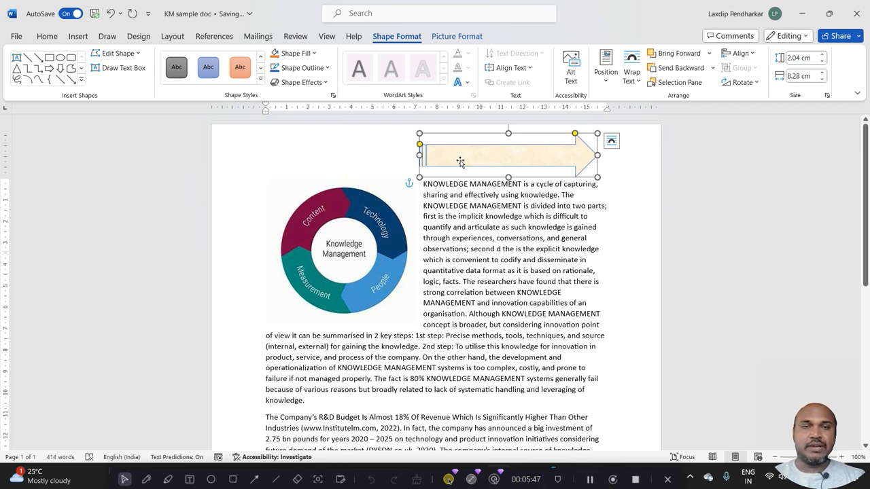
Add the text Description inside the striped arrow.
type("D")
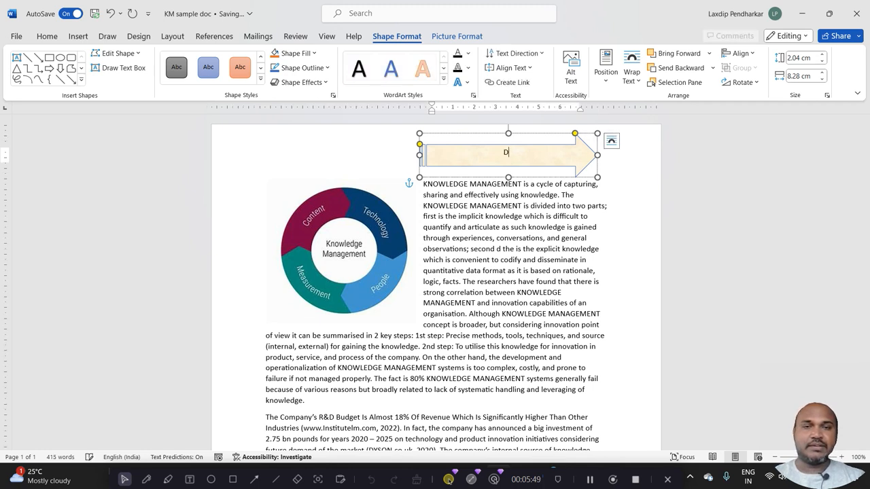
type("e")
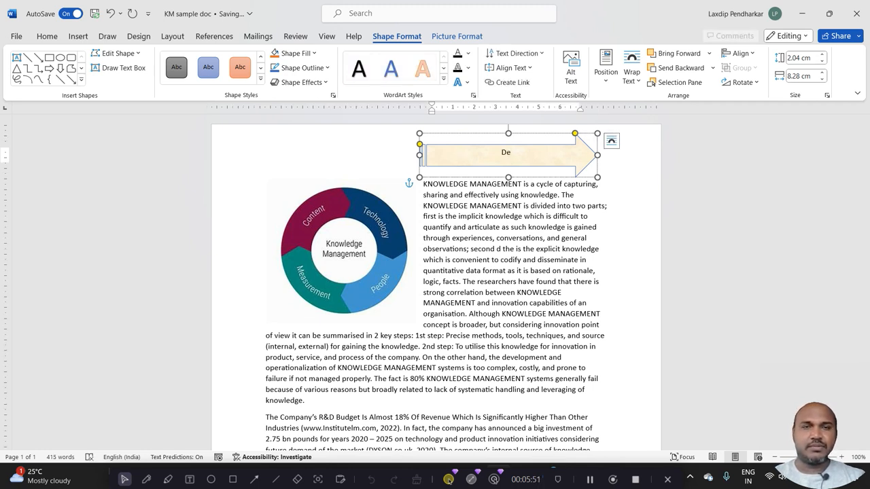
type("scription")
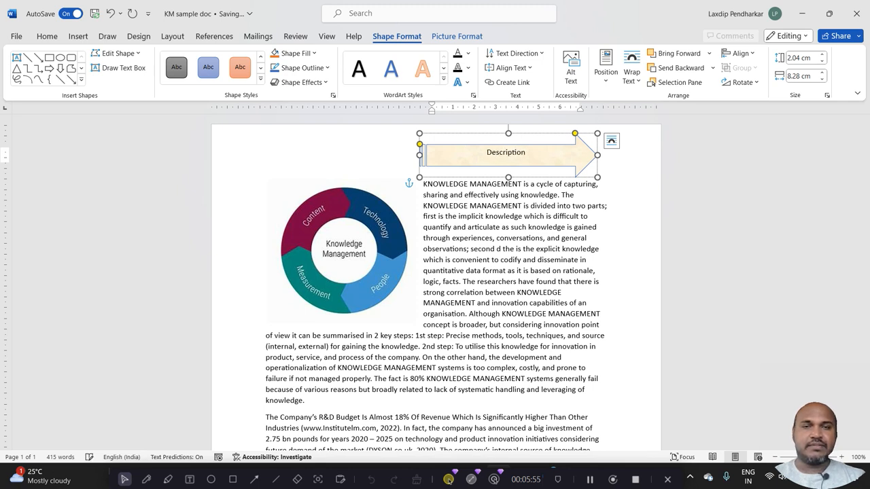
Increase the font size of the arrow's Description text to 16.
key("ctrl+a")
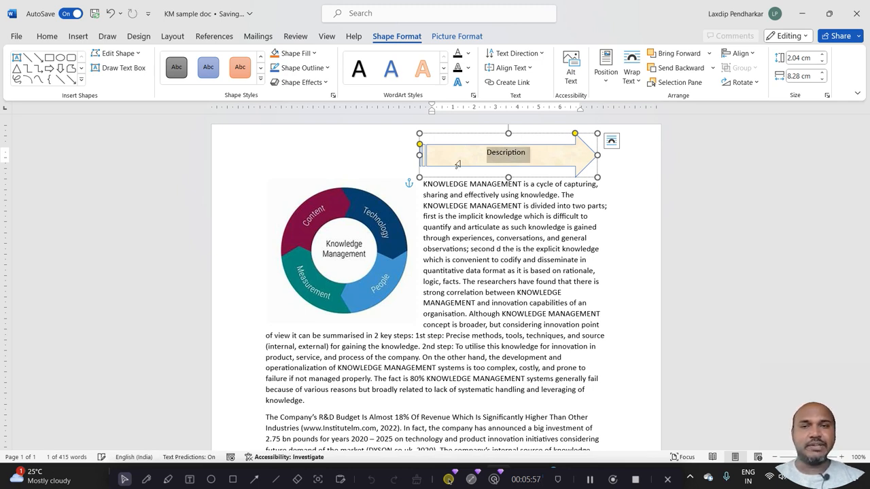
left_click(47, 36)
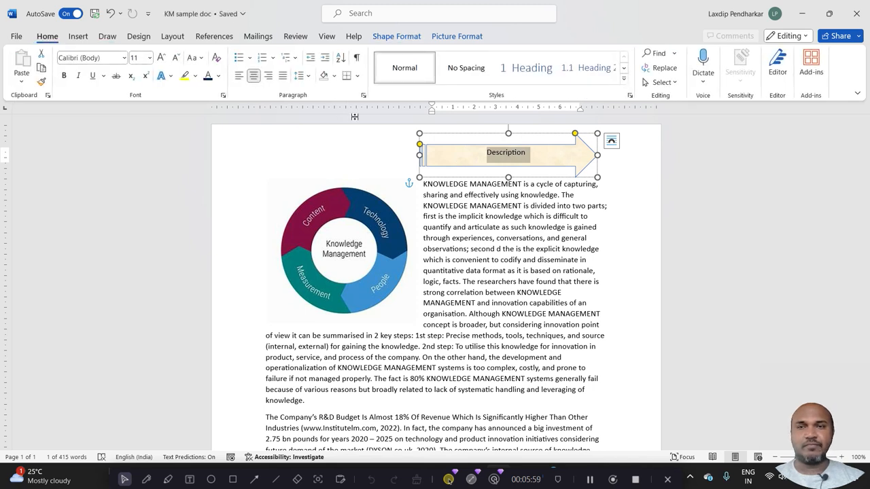
left_click(159, 58)
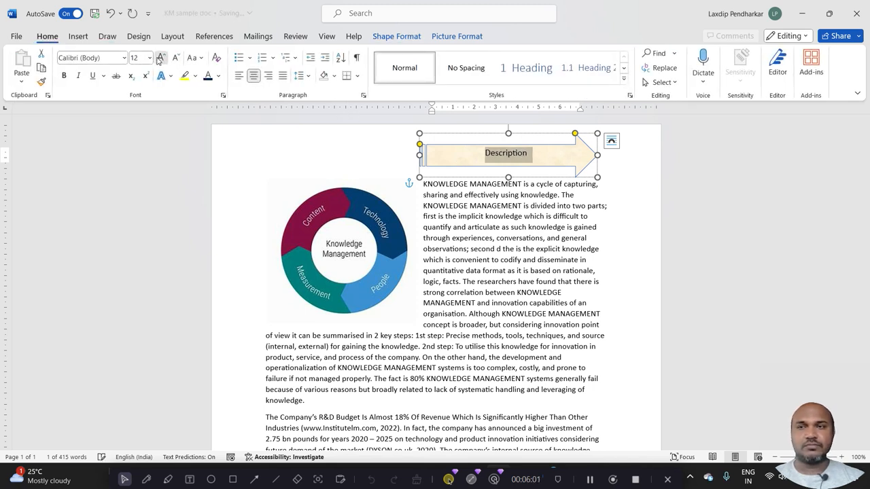
left_click(159, 57)
left_click(160, 58)
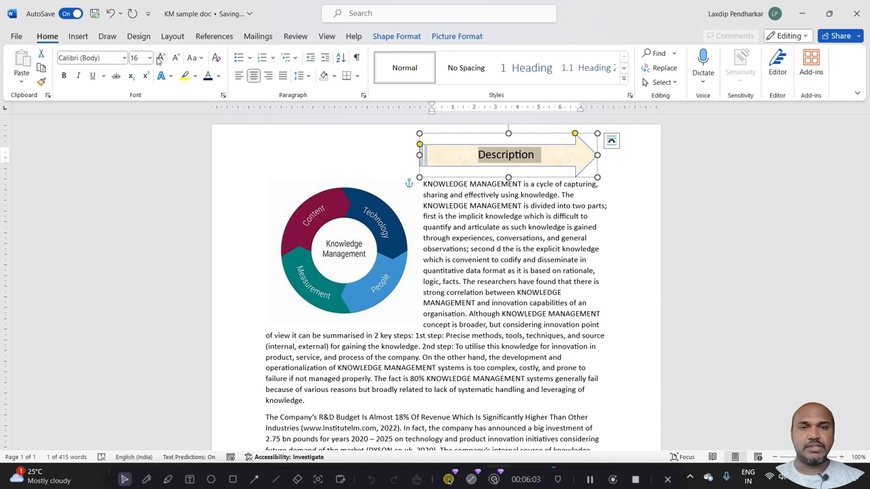
left_click(400, 37)
left_click(457, 37)
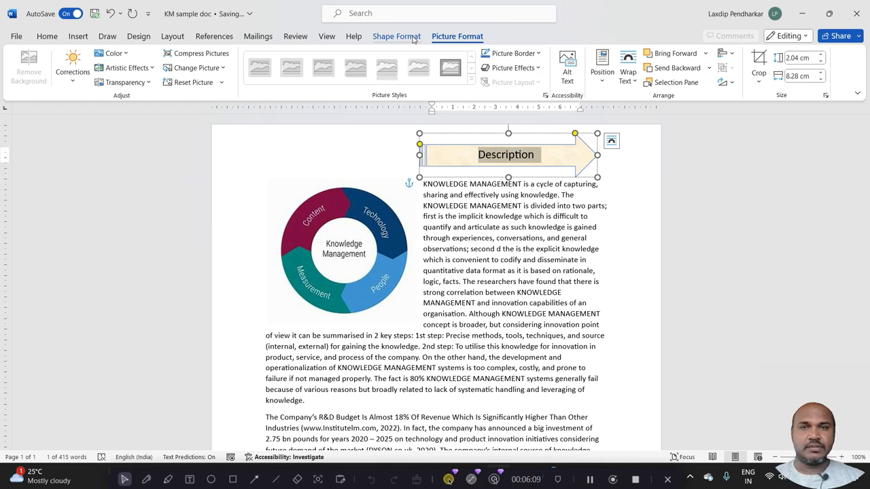
left_click(413, 36)
left_click(483, 184)
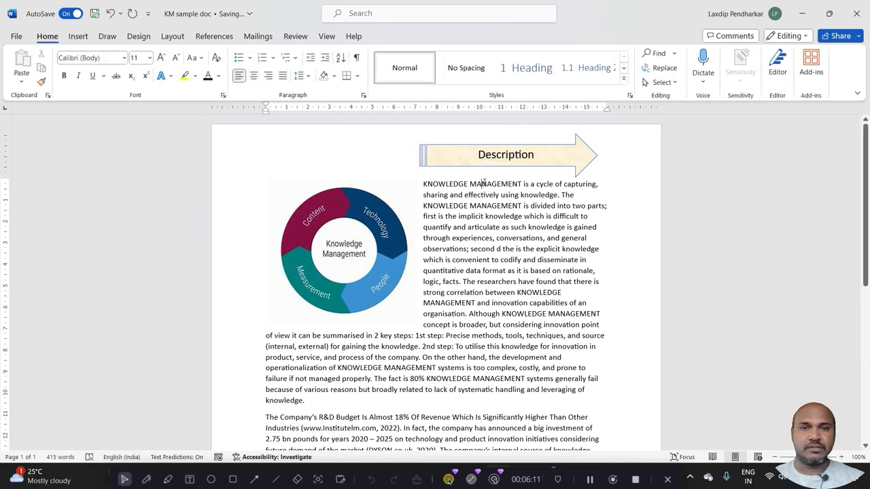
left_click(480, 170)
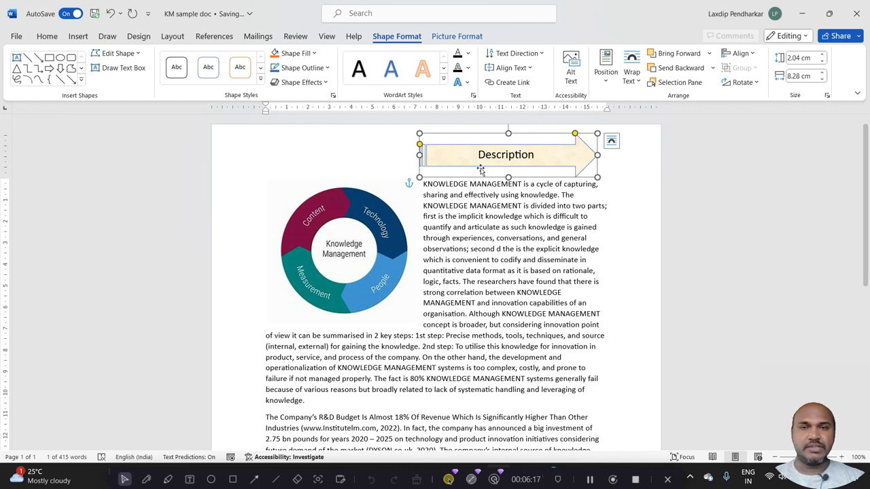
left_click(472, 229)
Give the Description arrow a Scribble sketched outline and set the outline color to dark red.
left_click(457, 155)
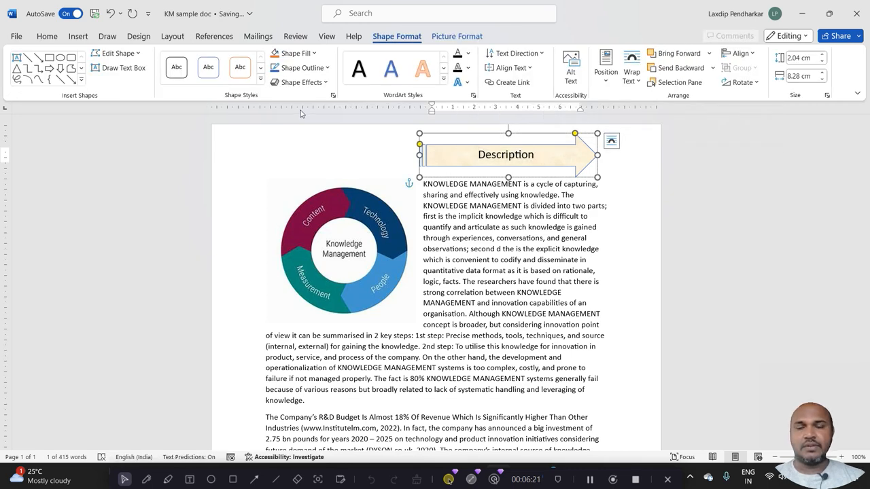
left_click(316, 57)
left_click(245, 120)
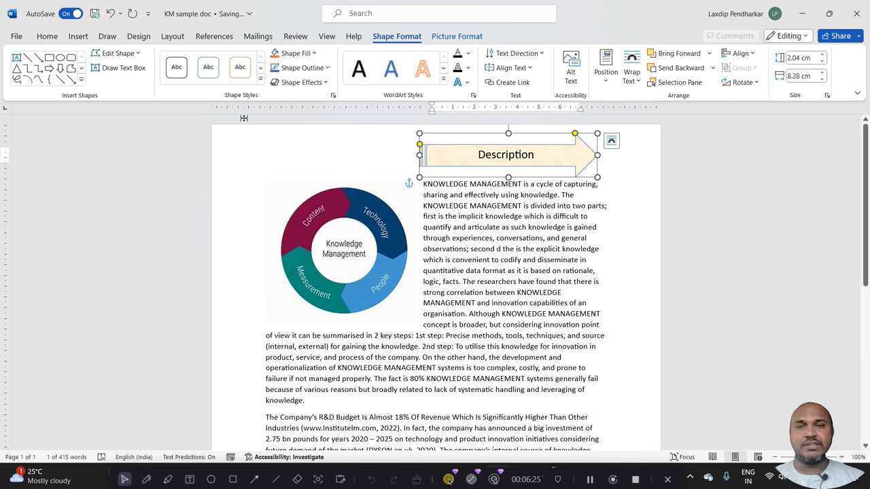
left_click(324, 70)
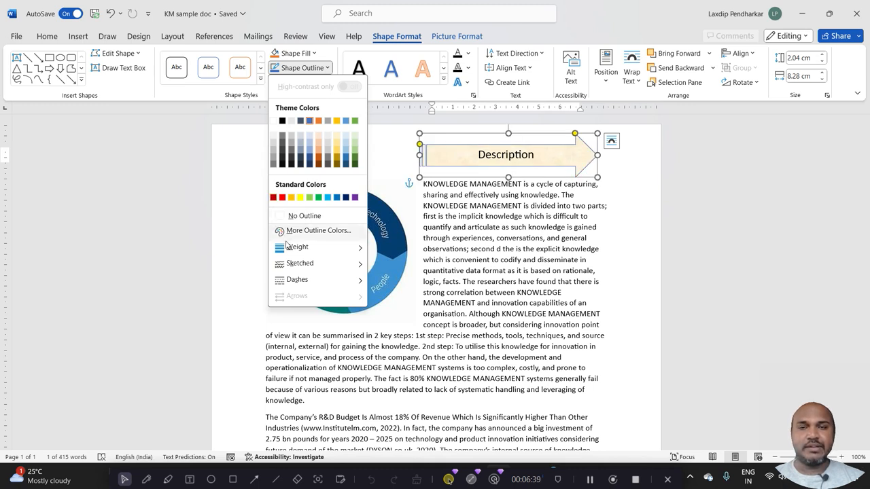
mouse_move(288, 249)
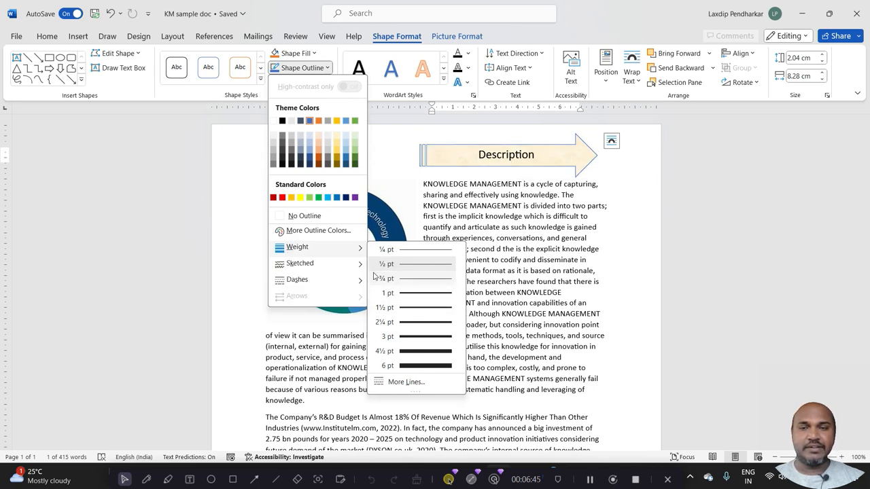
mouse_move(355, 263)
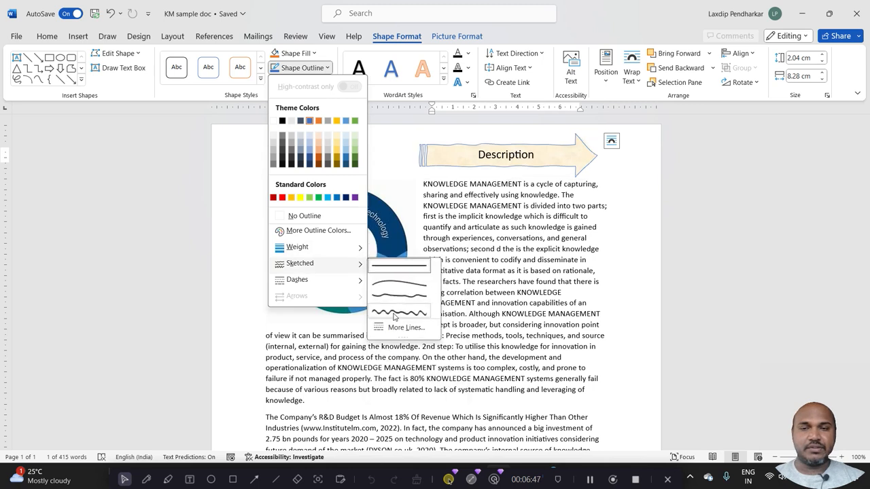
left_click(393, 314)
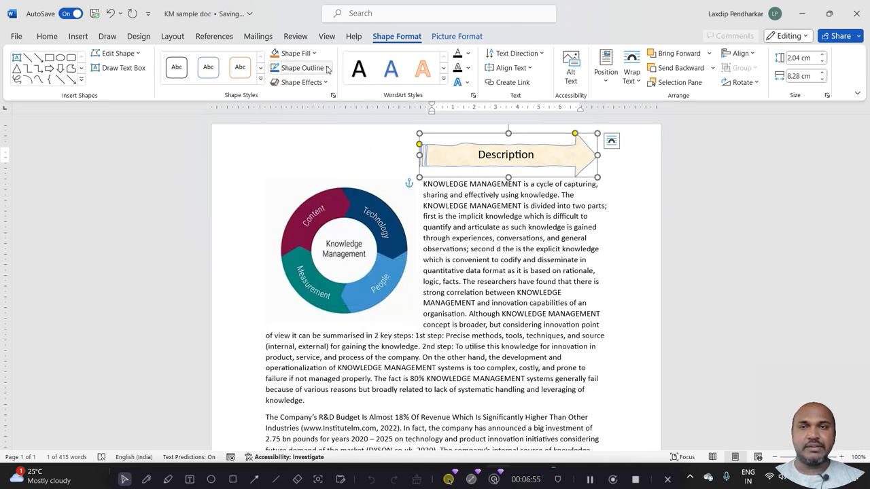
left_click(327, 68)
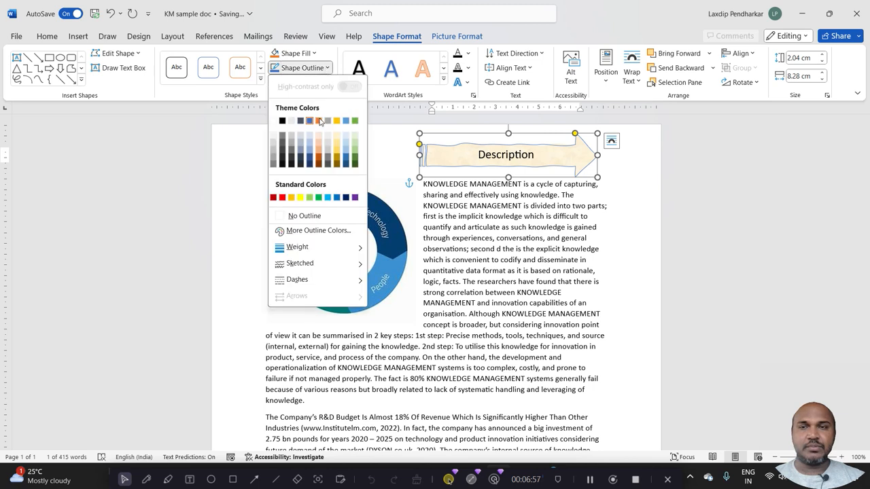
left_click(273, 197)
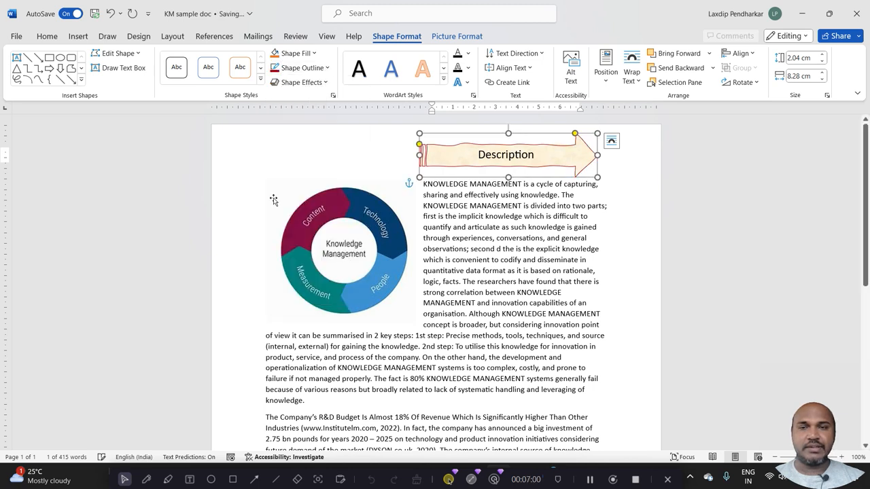
Apply an orange glow to the Description arrow, using the second row of the glow variations.
left_click(327, 82)
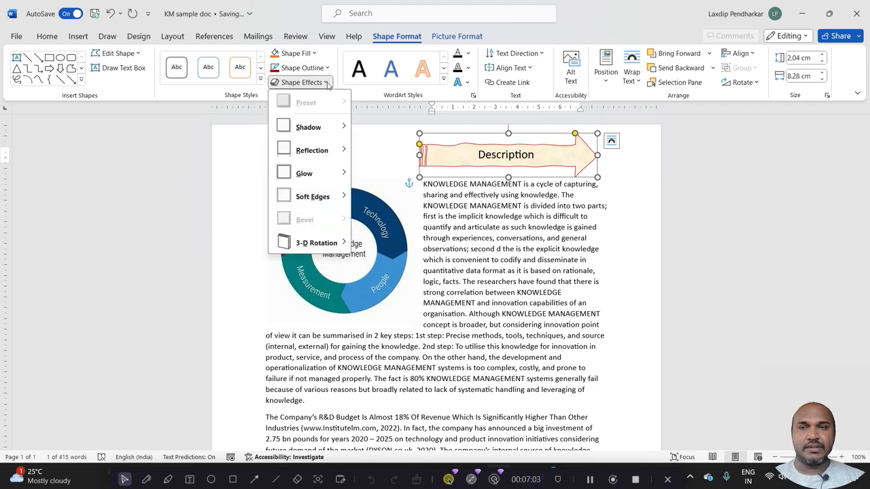
left_click(425, 155)
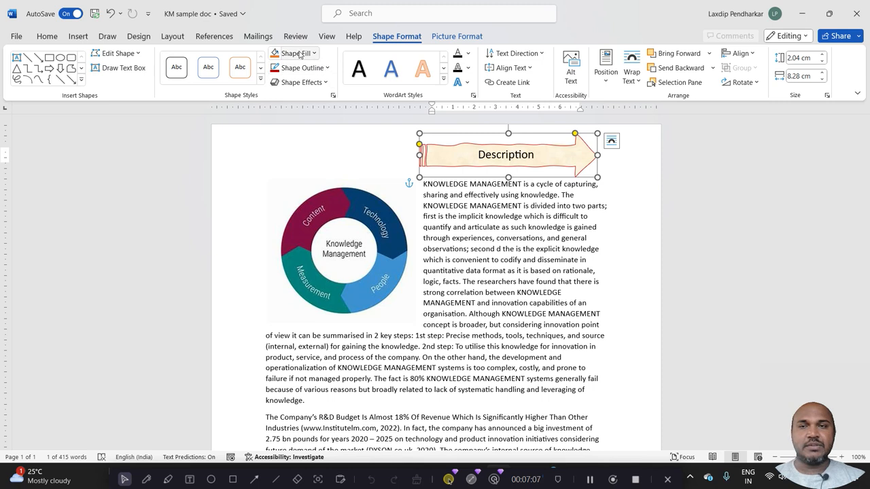
left_click(323, 82)
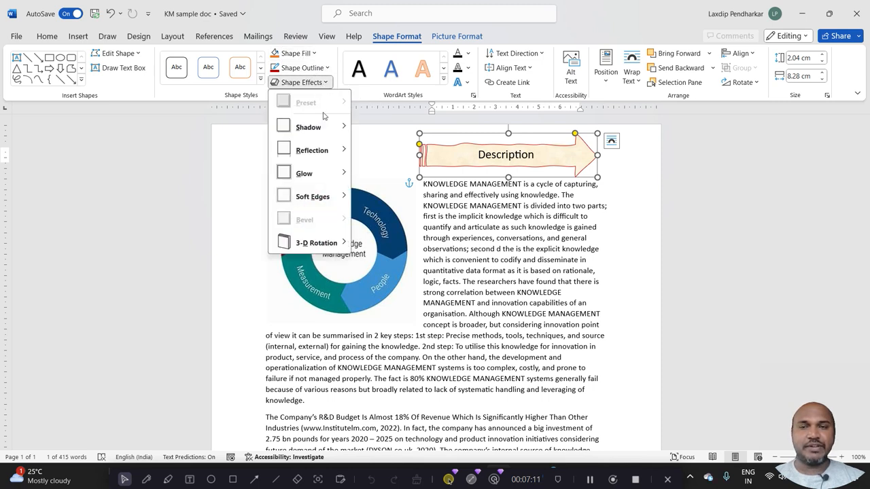
mouse_move(324, 138)
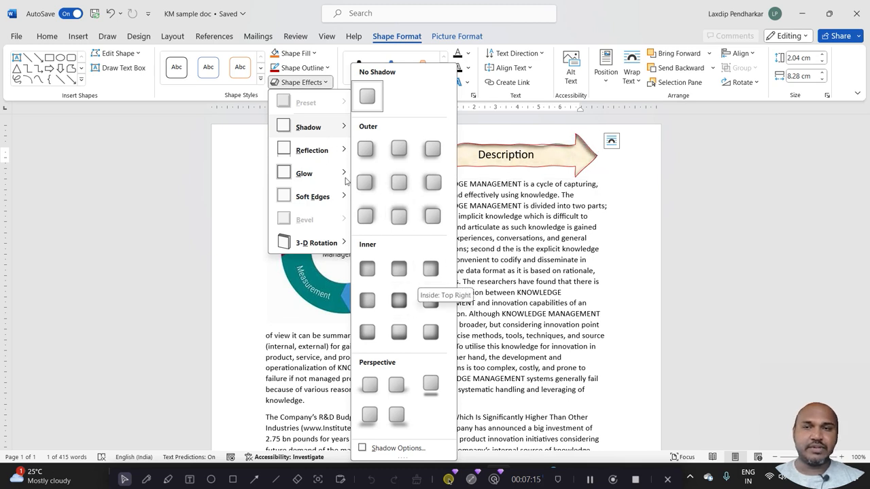
mouse_move(307, 150)
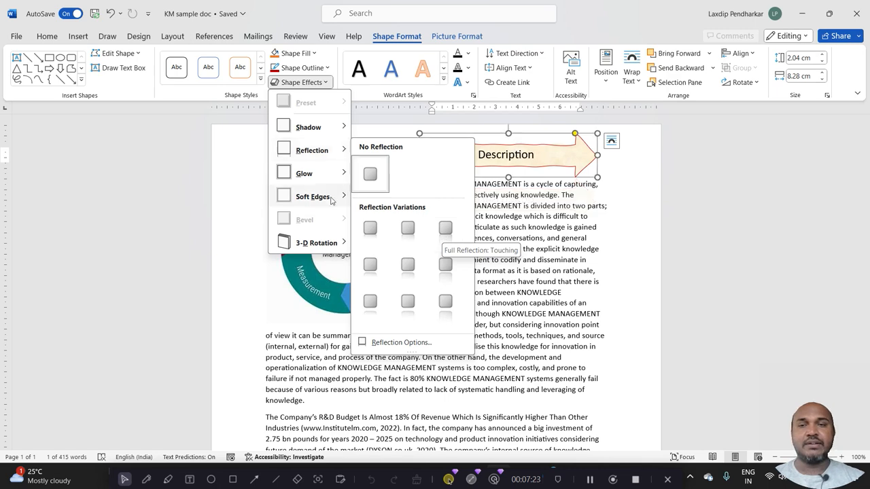
mouse_move(322, 182)
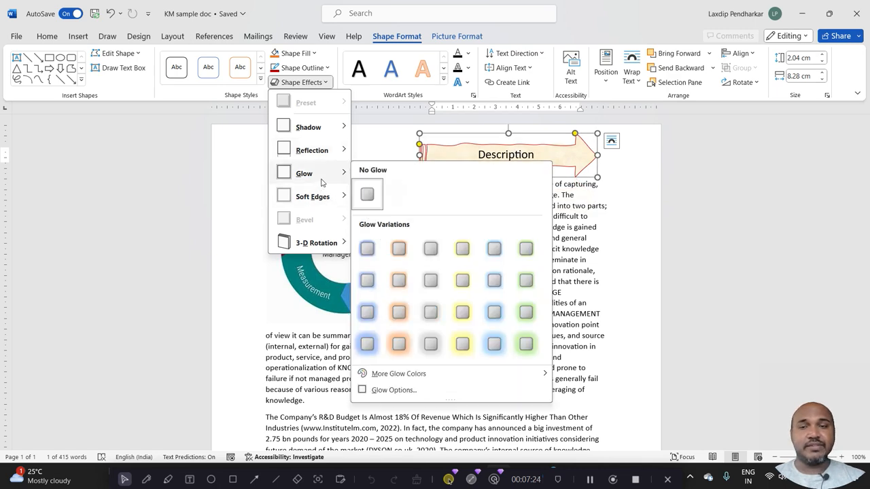
left_click(398, 281)
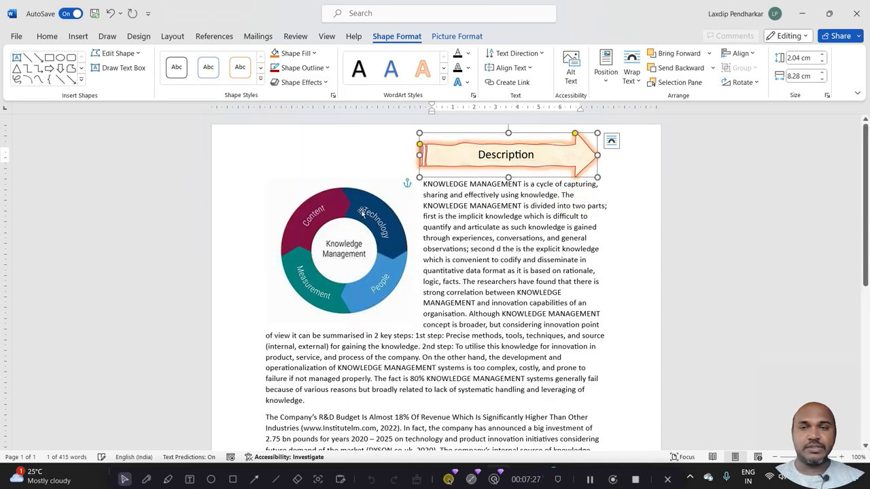
Give the Description arrow a perspective 3-D rotation that slants it downward toward its arrowhead.
left_click(322, 82)
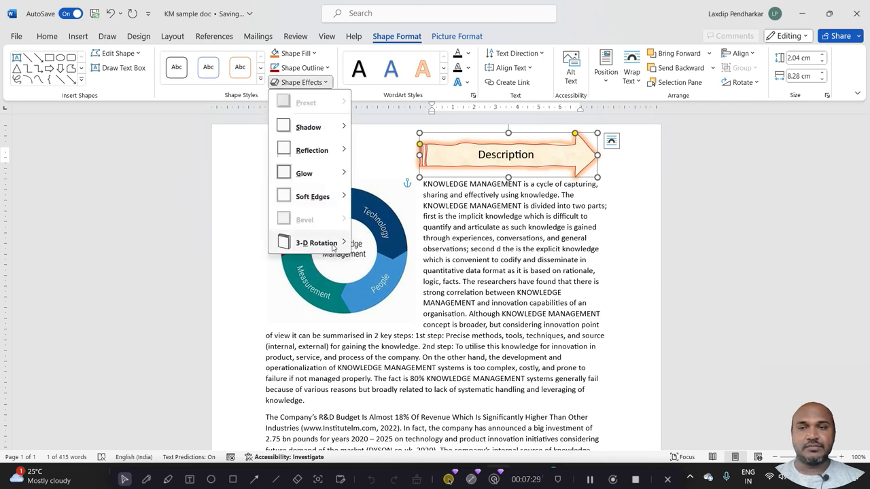
mouse_move(333, 246)
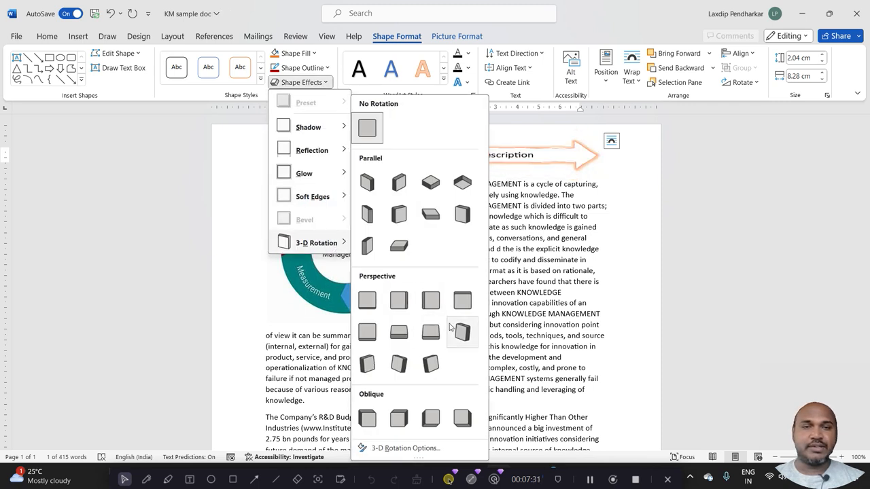
left_click(401, 367)
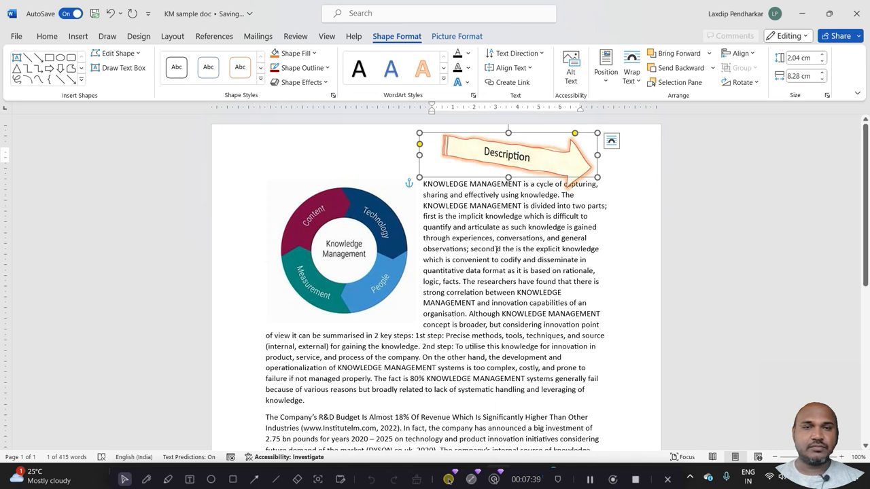
left_click(322, 84)
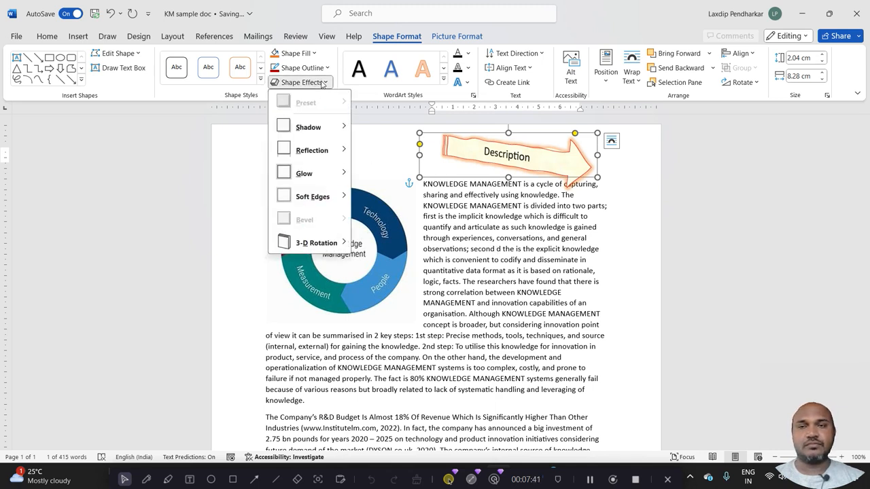
left_click(322, 84)
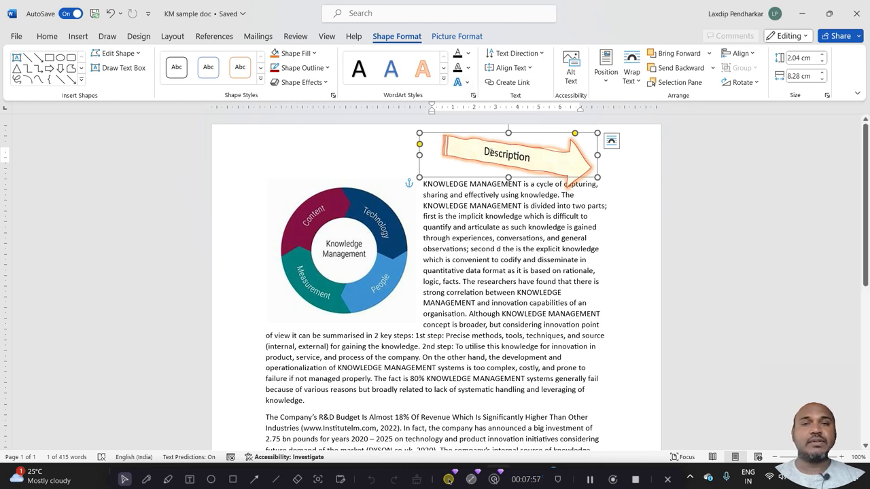
Set the text fill of the word Description inside the arrow to the orange theme color.
double_click(493, 157)
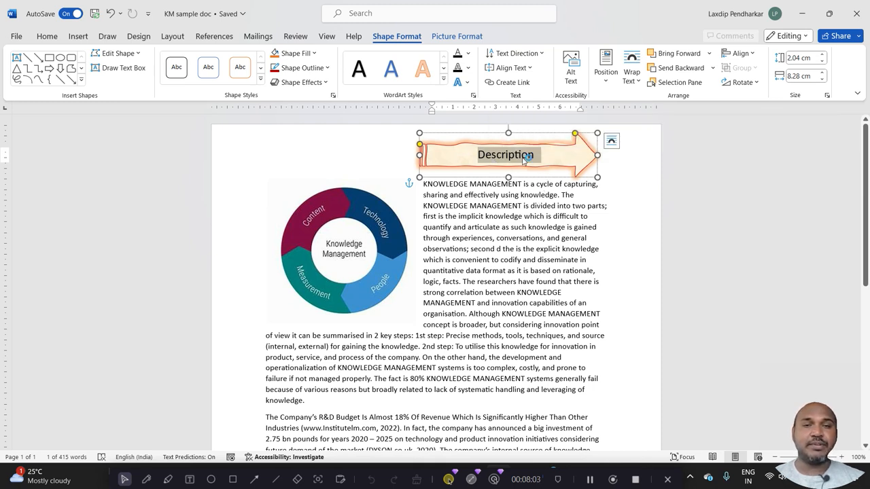
left_click(469, 53)
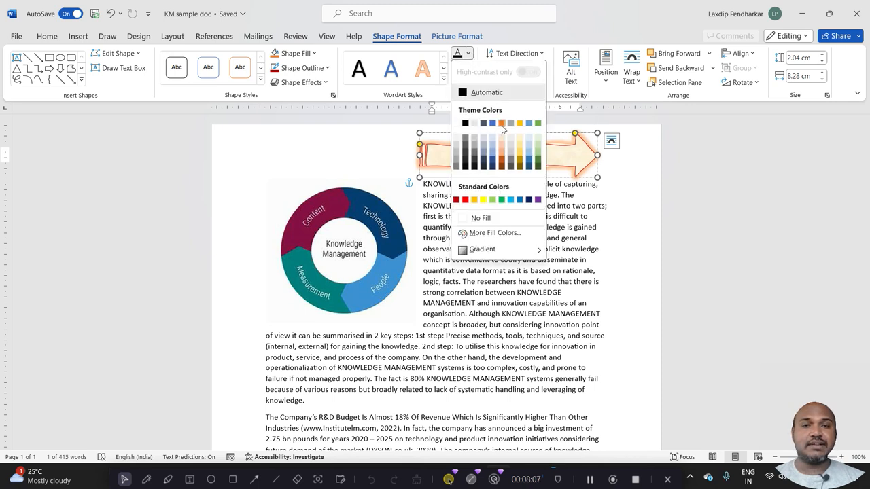
left_click(501, 124)
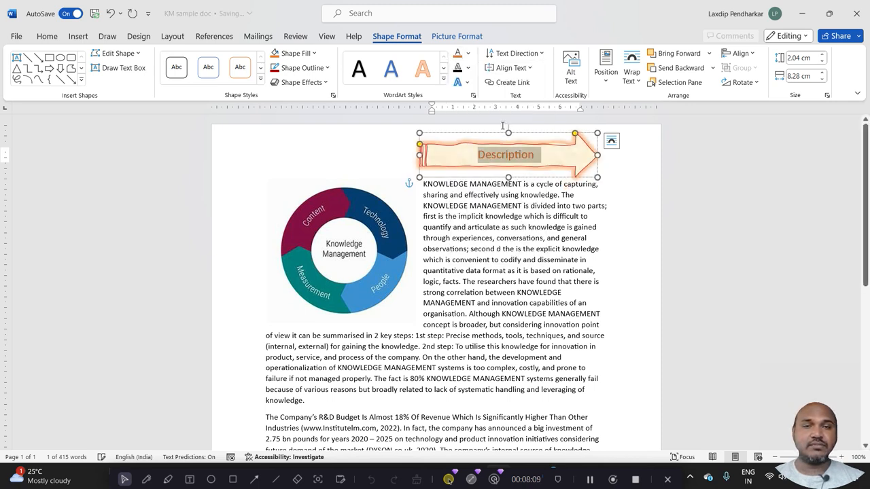
Examine the text outline options and the shadow, reflection, glow, bevel, 3-D rotation and transform text effects for the arrow's text.
left_click(467, 68)
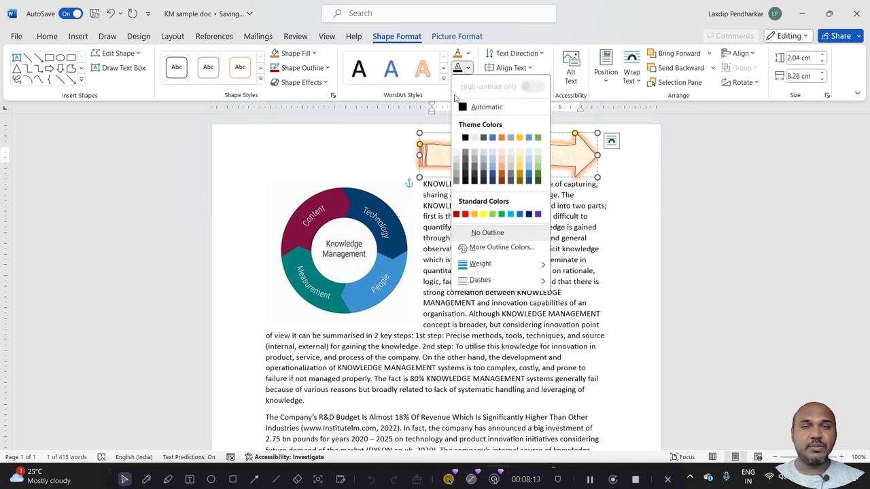
left_click(446, 97)
left_click(466, 82)
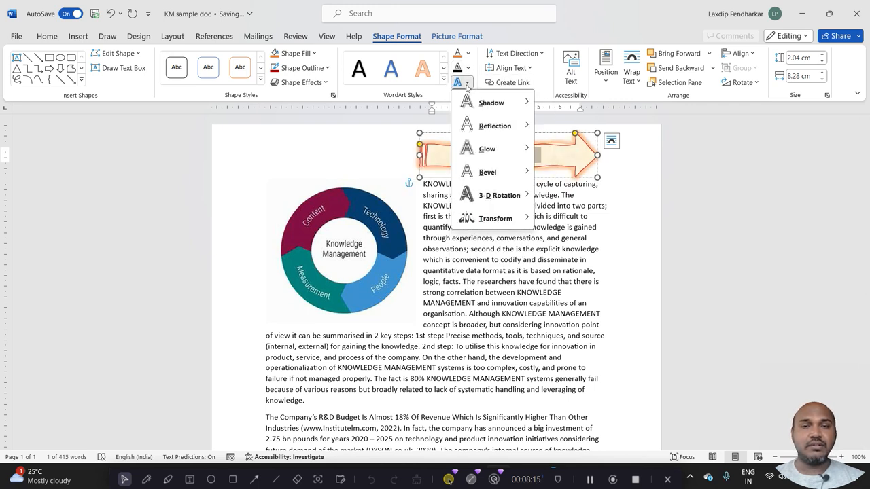
mouse_move(474, 109)
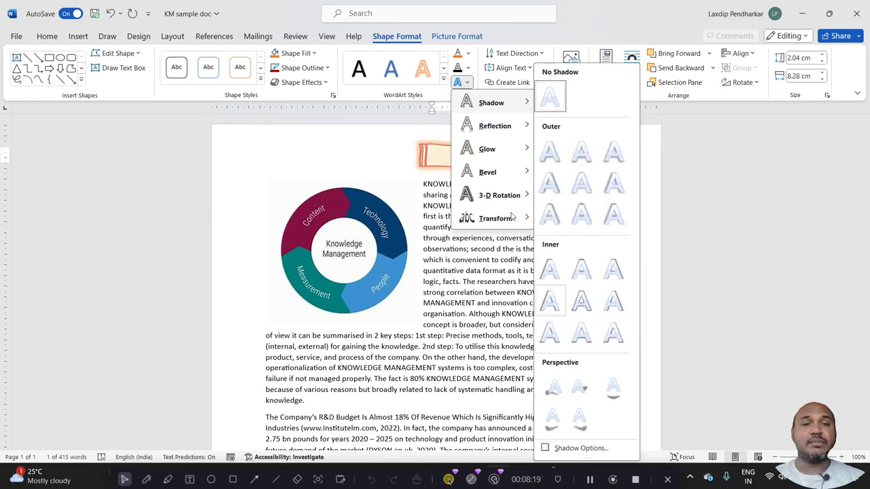
mouse_move(496, 151)
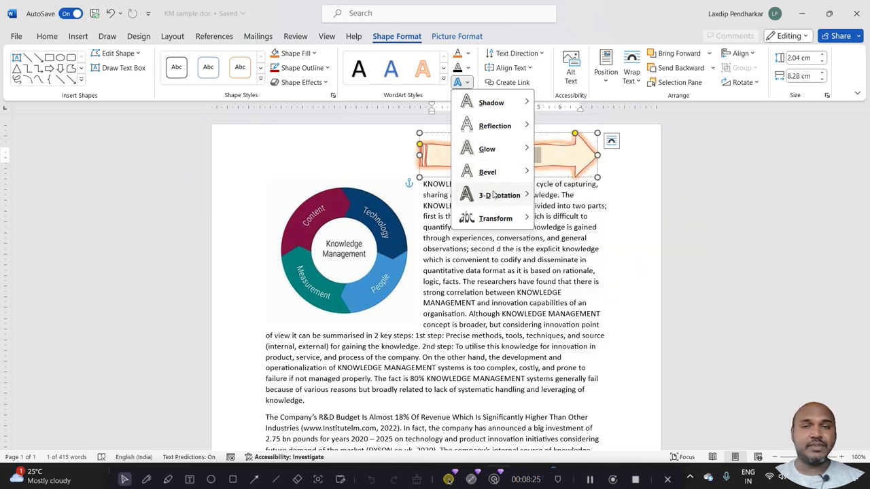
mouse_move(494, 195)
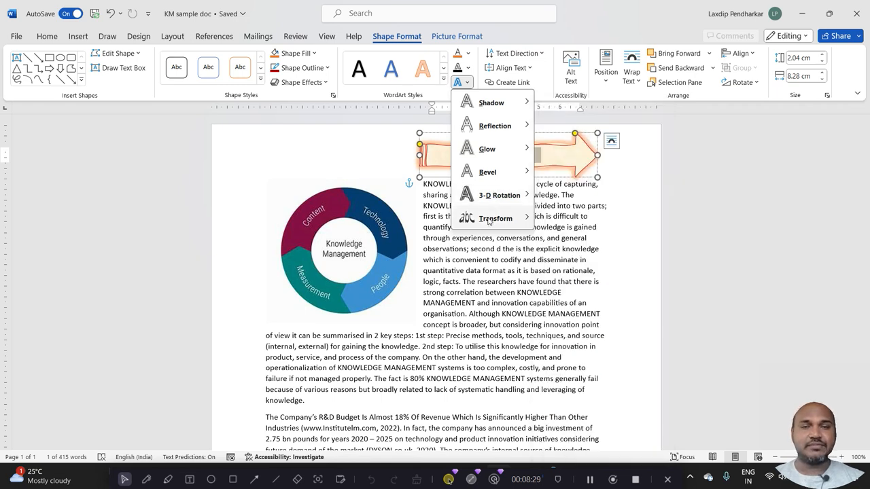
mouse_move(488, 219)
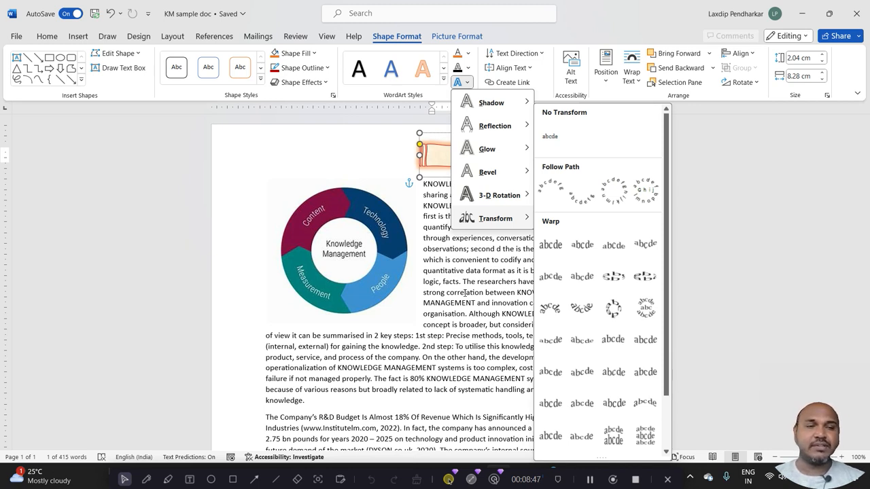
left_click(480, 251)
left_click(491, 230)
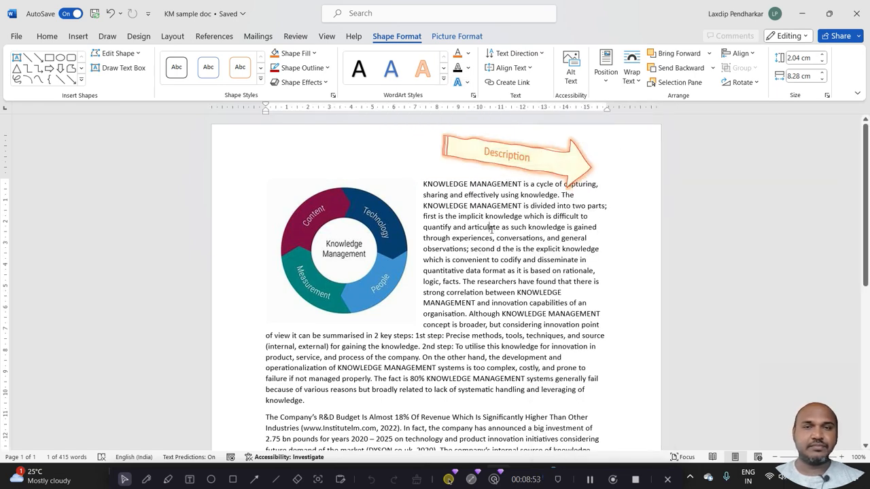
Position the Description arrow in the middle center of the page with text wrapping.
left_click(505, 166)
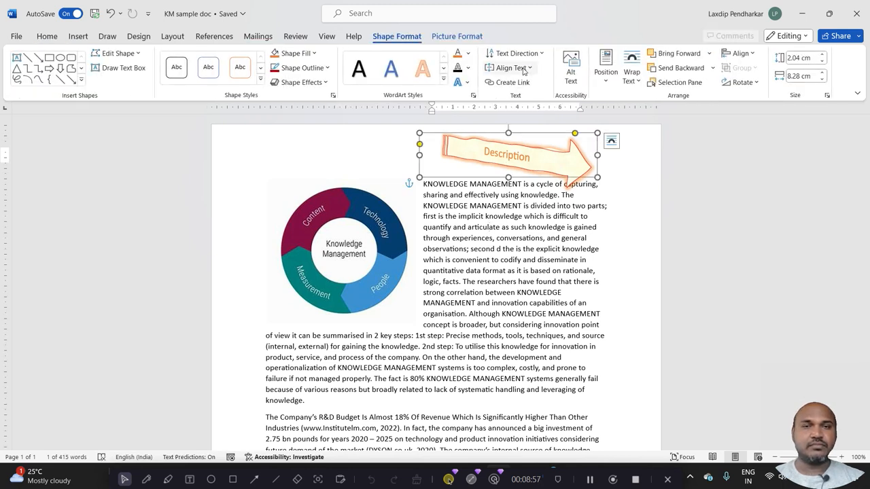
left_click(530, 69)
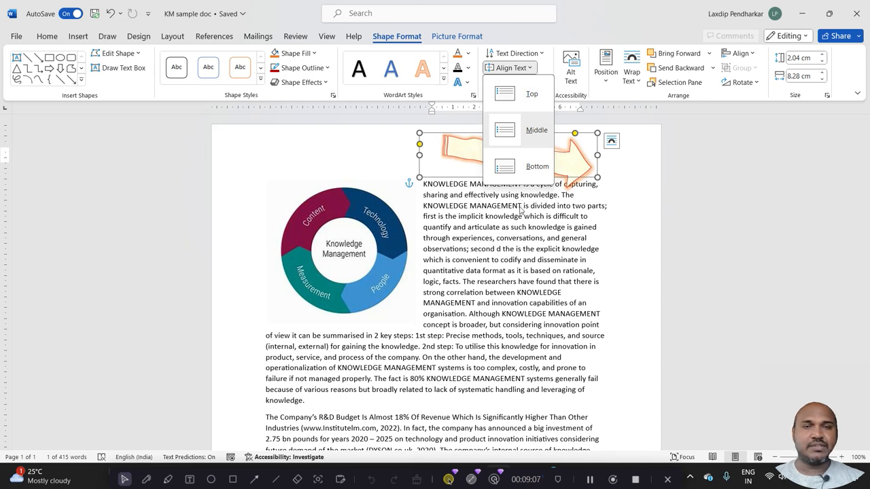
left_click(520, 210)
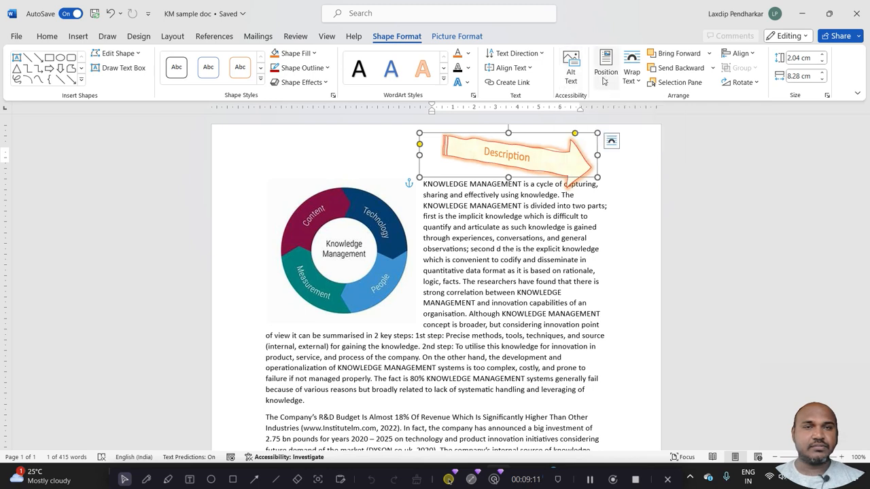
left_click(604, 74)
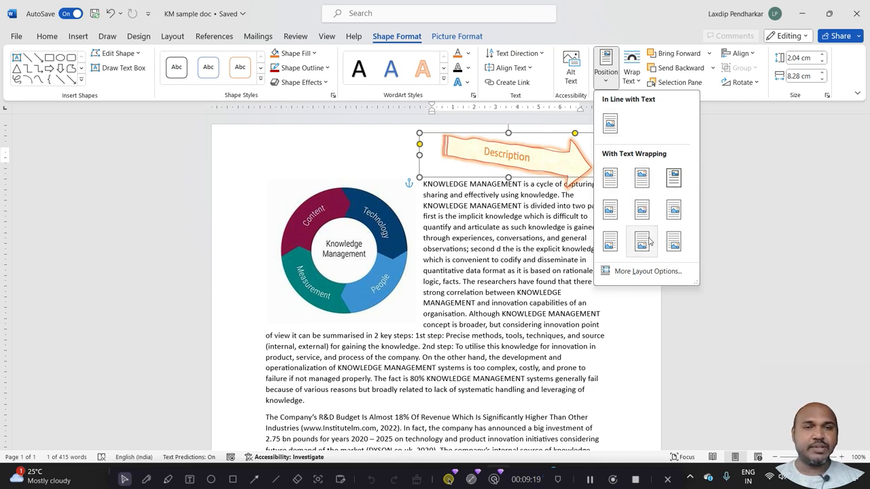
left_click(646, 213)
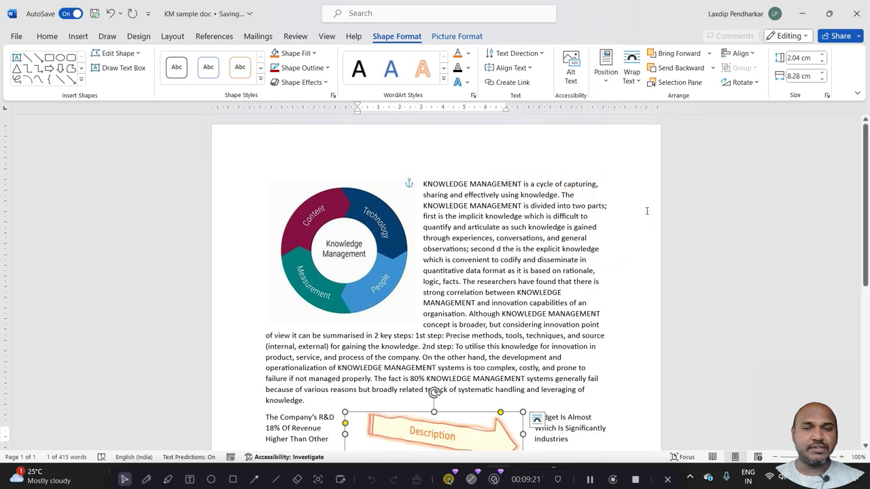
Place the Description arrow in line with the text.
left_click(606, 80)
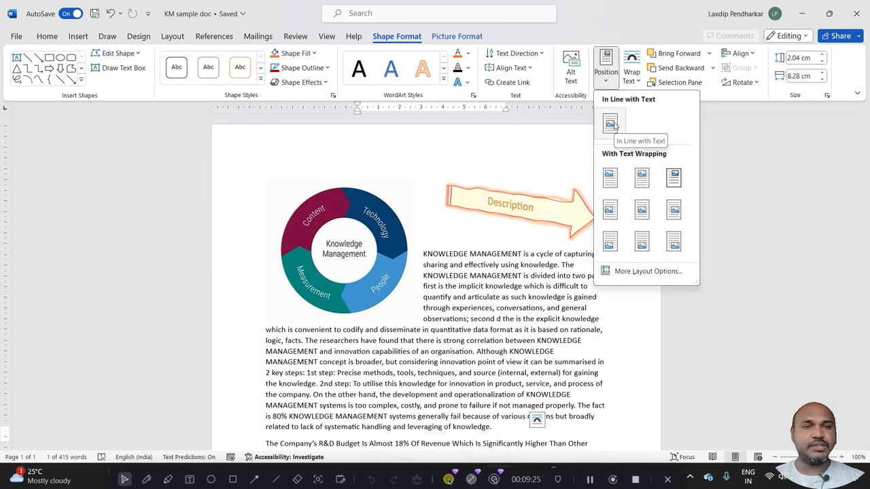
left_click(610, 124)
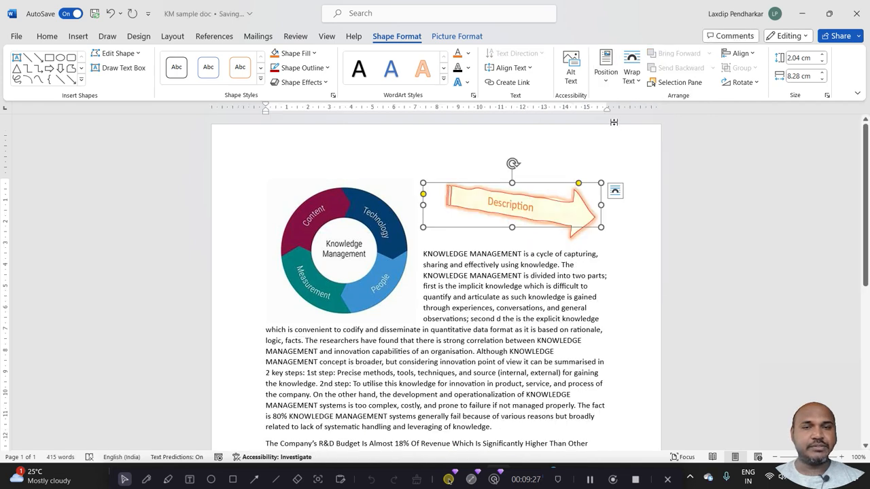
left_click(638, 82)
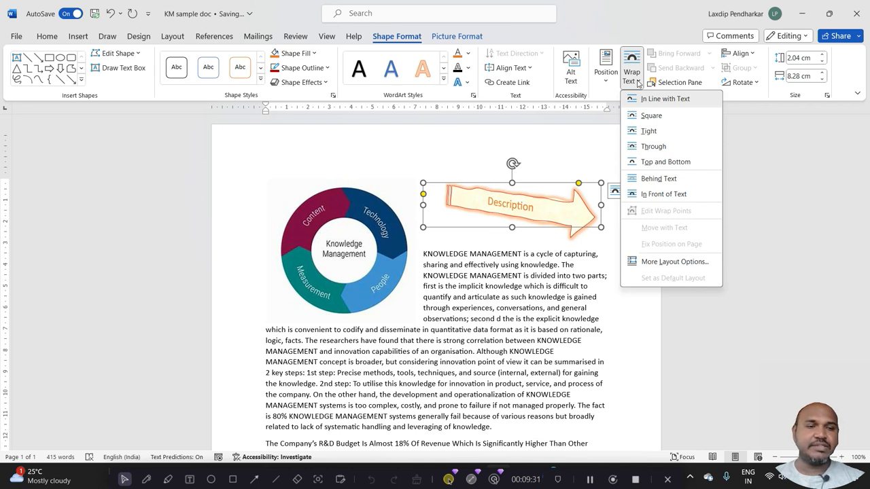
left_click(598, 140)
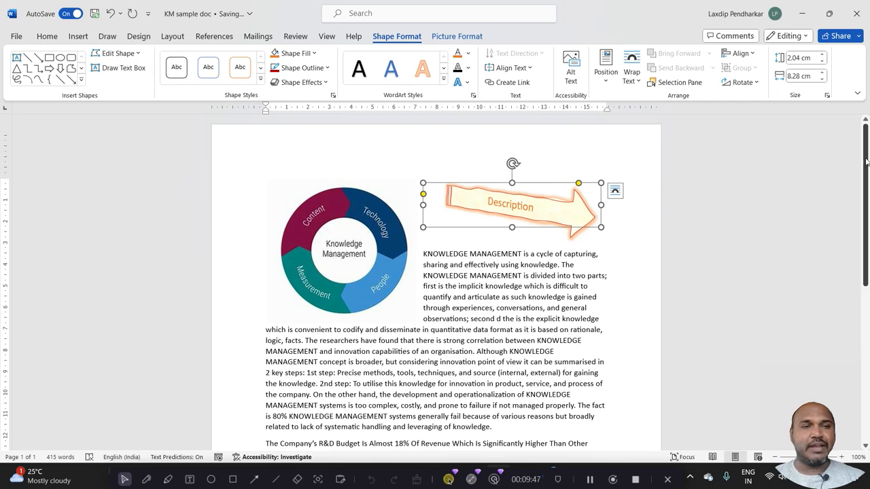
Select the text box containing SAMPLE TEXT BOX below the last paragraph.
scroll(435, 283, "down", 10)
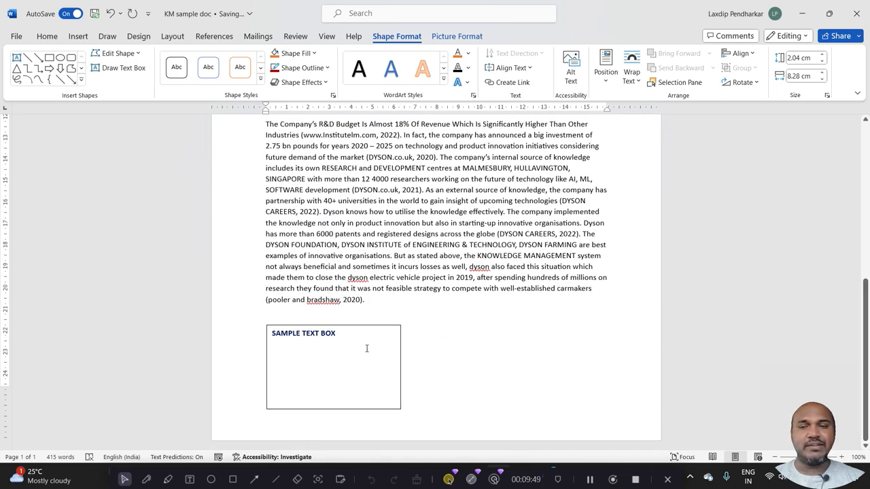
left_click(365, 327)
left_click(365, 326)
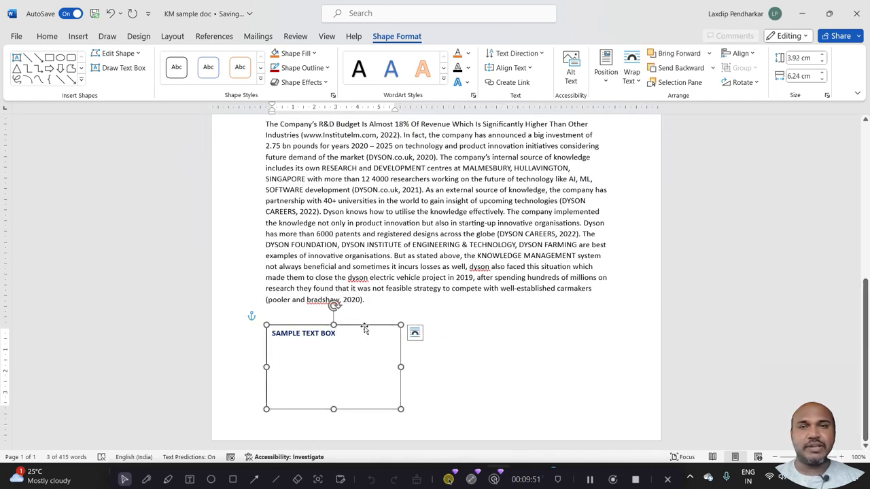